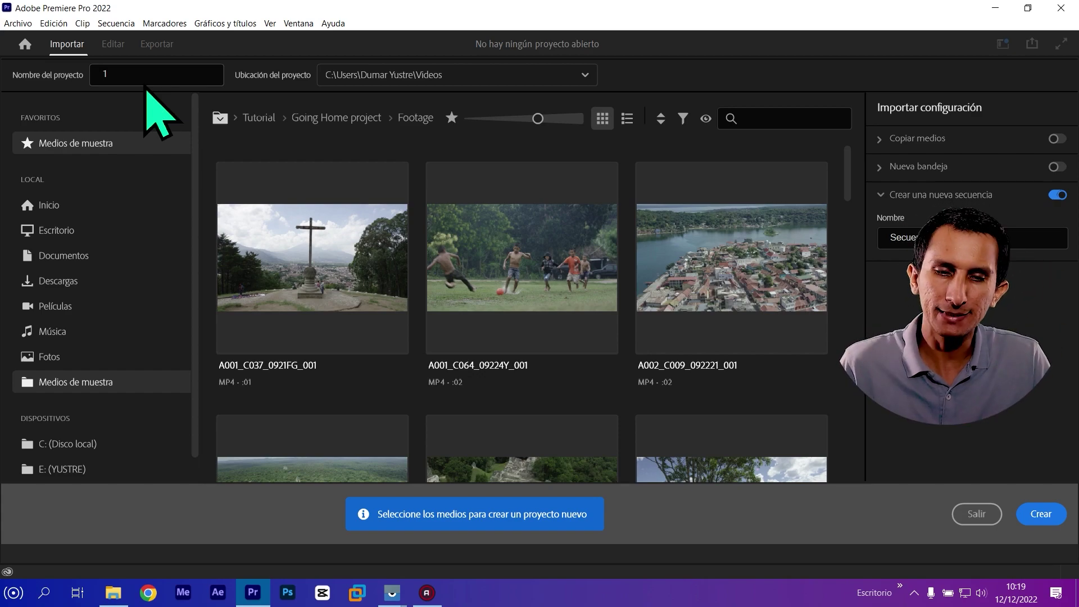
- Switch from Premiere to File Explorer's Retoque de piel folder holding the Boris FX and Video Piel archives
click(113, 592)
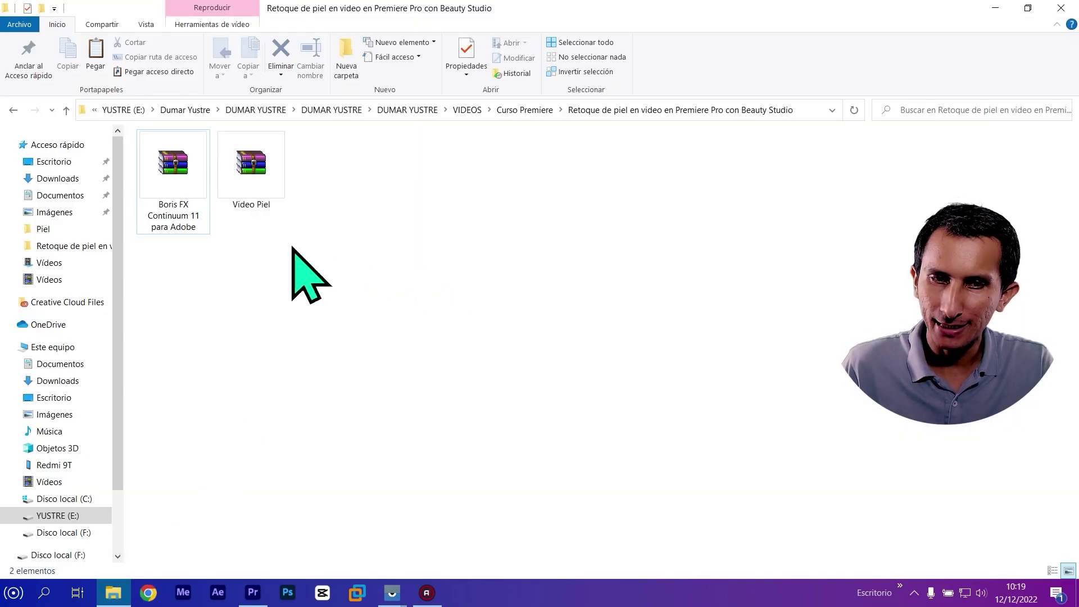
- Show the WinRAR extraction options for the Boris FX Continuum 11 para Adobe archive
click(179, 147)
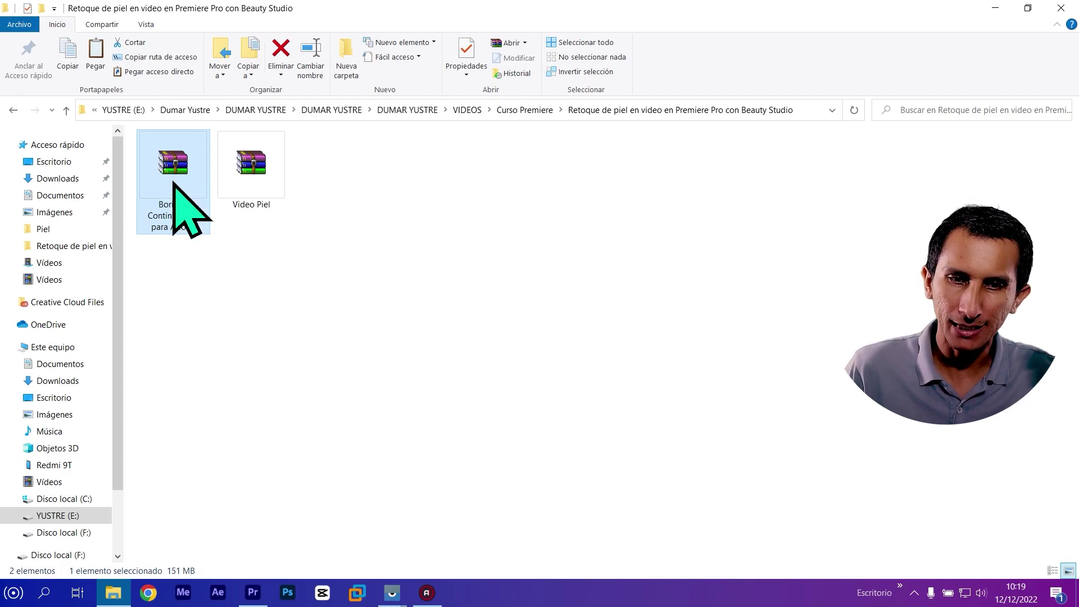
right_click(173, 181)
mouse_move(328, 222)
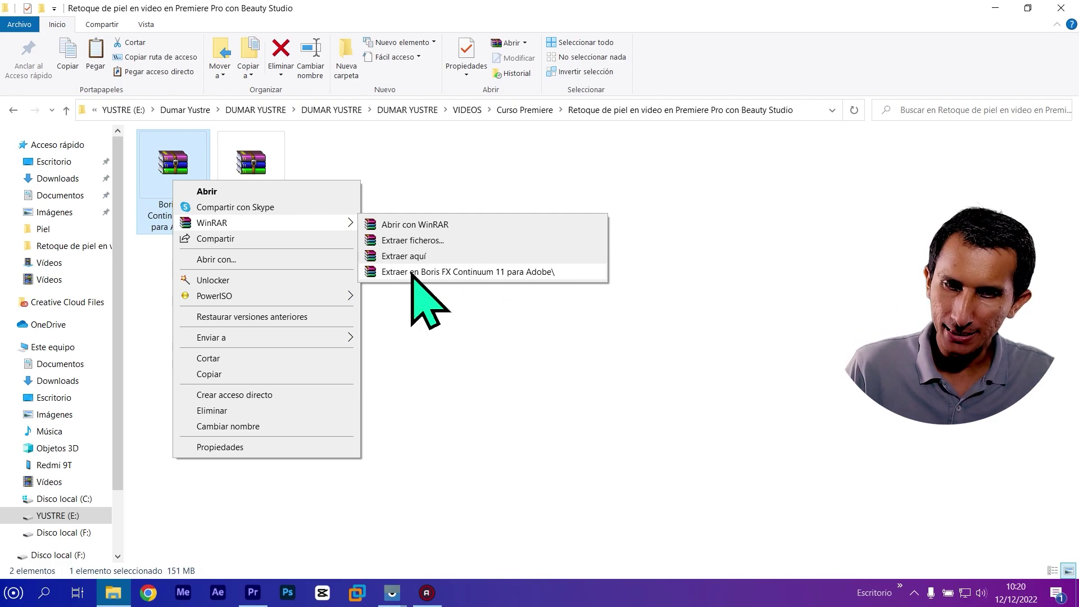
- Open the Boris FX archive in WinRAR, read leeme.txt, then run Setup.exe
click(356, 181)
double_click(183, 171)
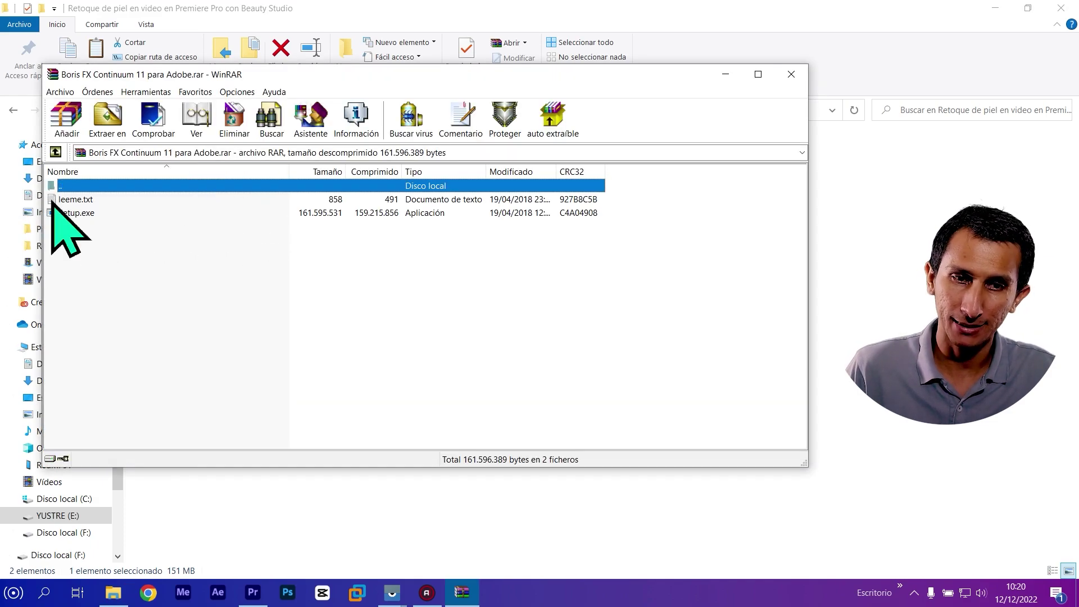
double_click(88, 201)
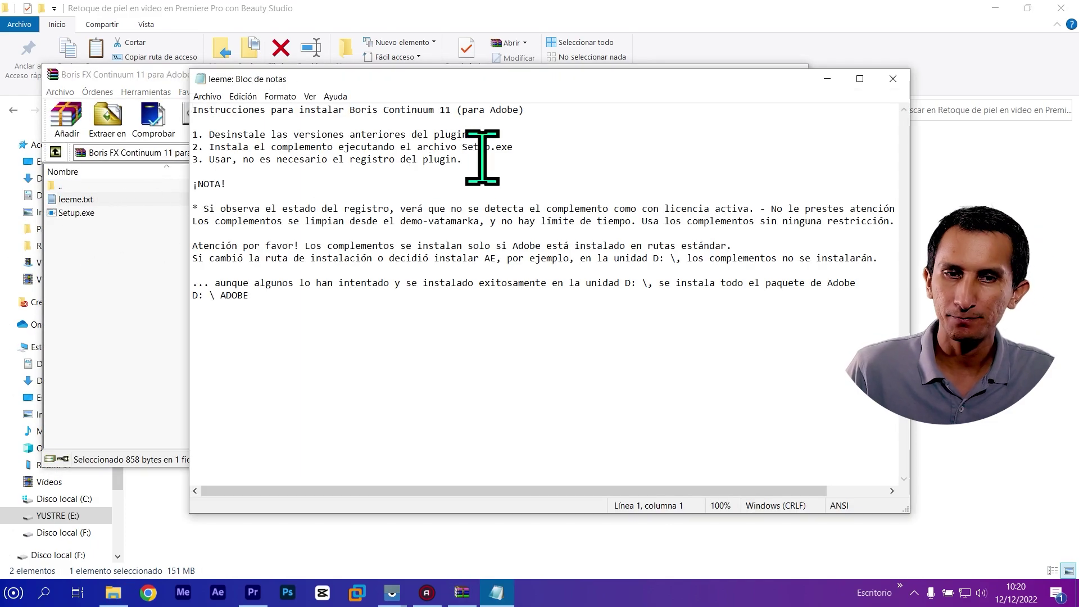
click(892, 79)
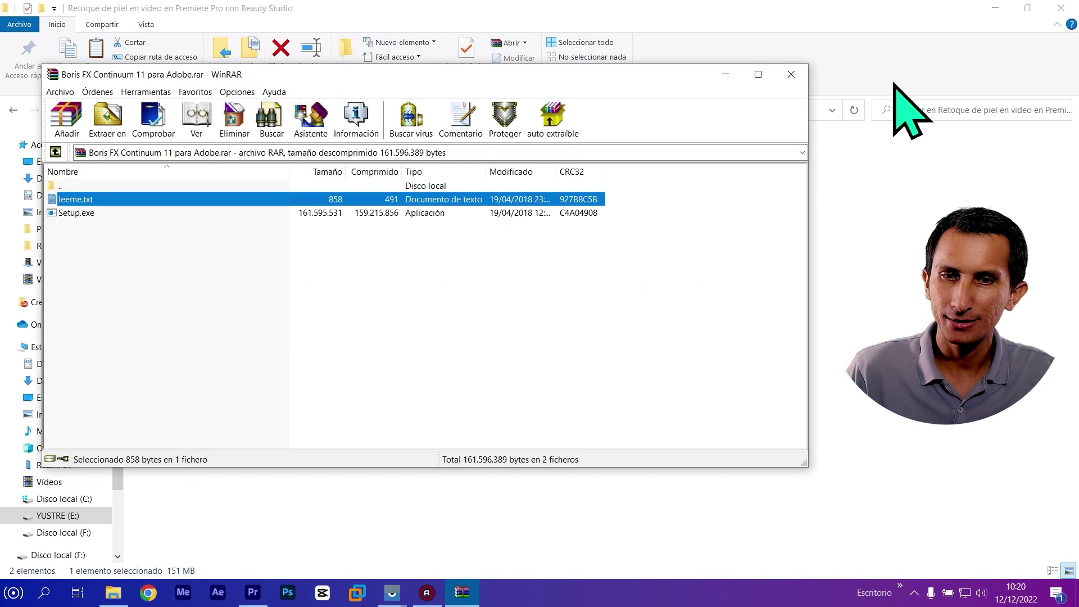
double_click(81, 214)
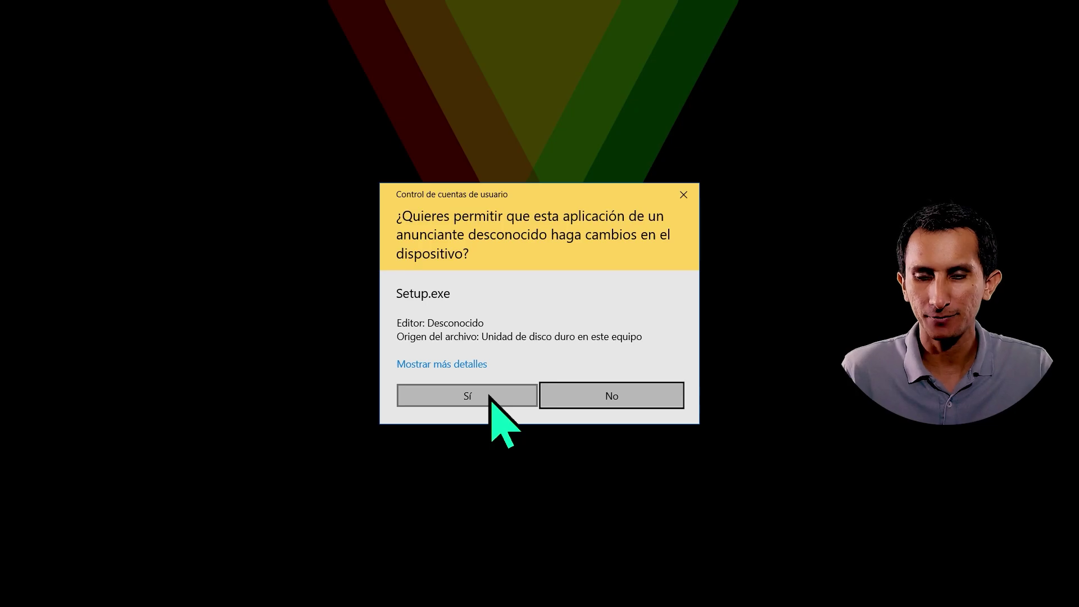
- Allow the installer, exit the Continuum 11.0.2 setup without installing, and close the archive
click(489, 396)
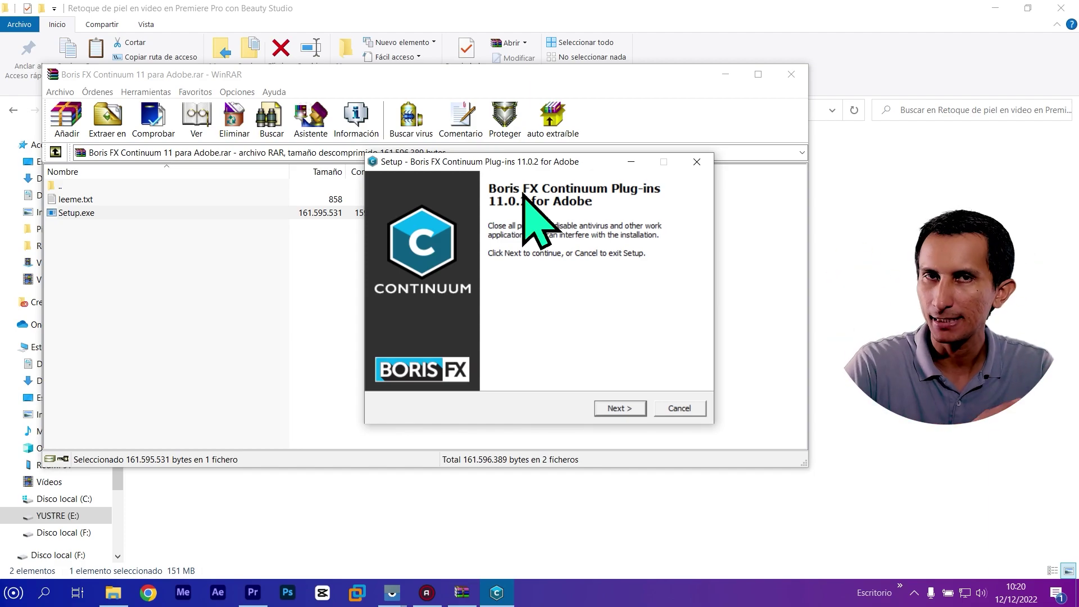
click(695, 411)
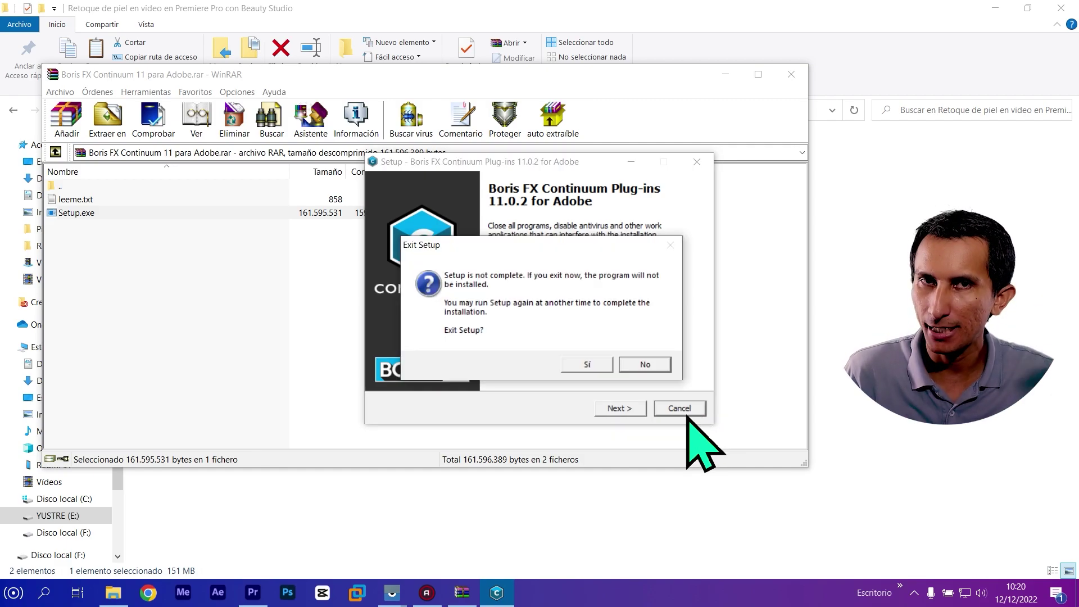
click(588, 366)
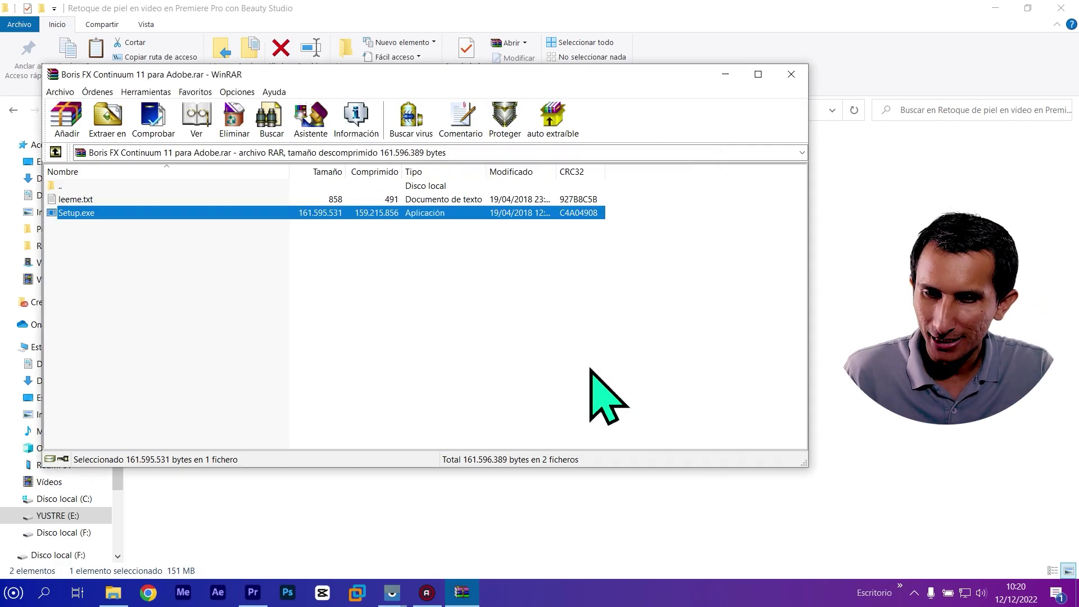
click(791, 74)
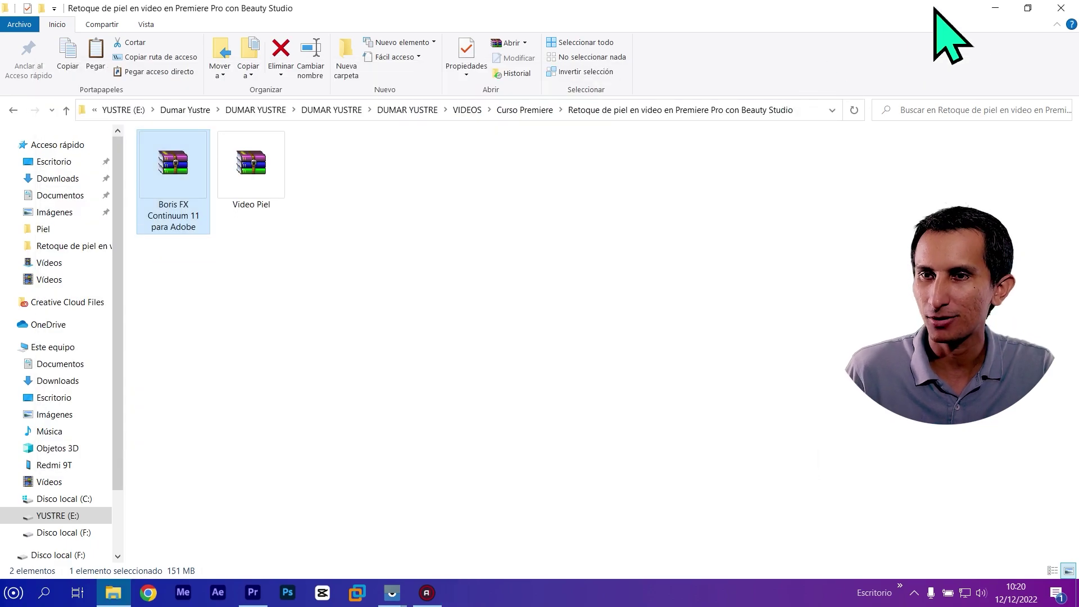
click(995, 8)
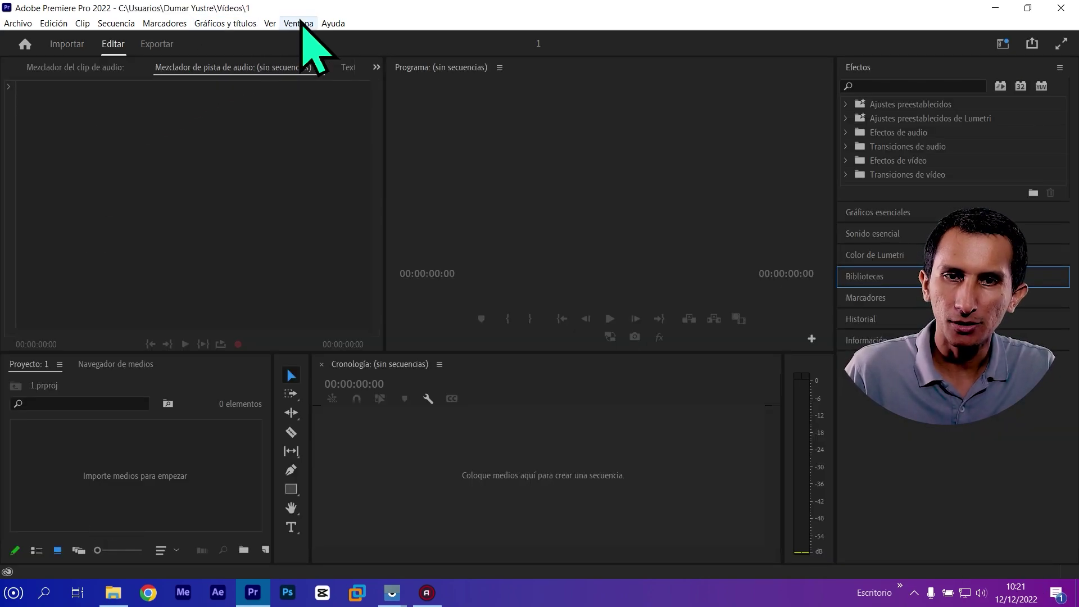
- Switch Premiere to the Efectos workspace
click(300, 23)
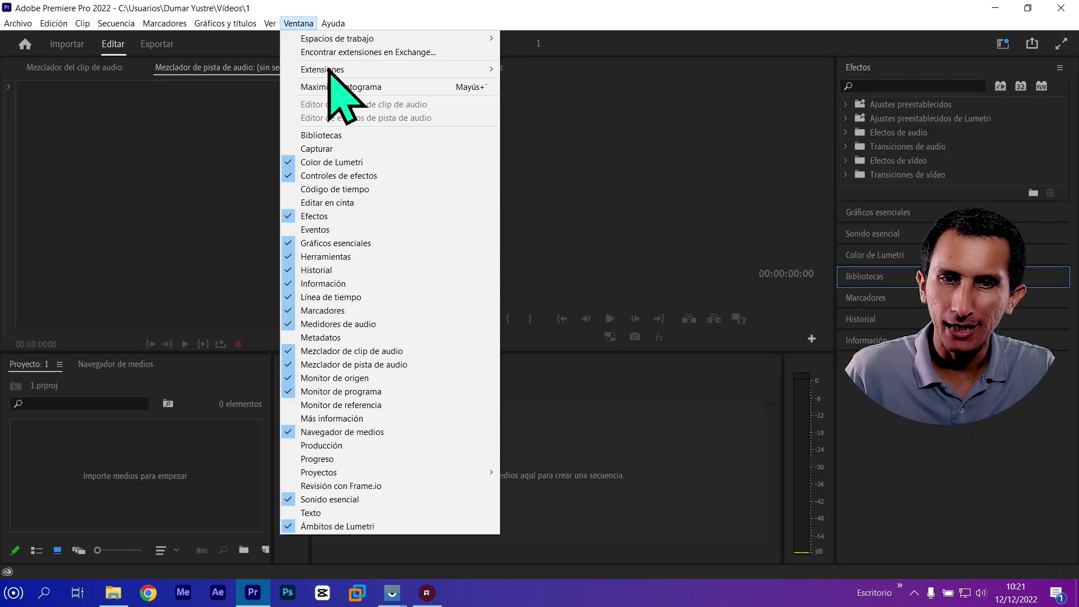
mouse_move(473, 44)
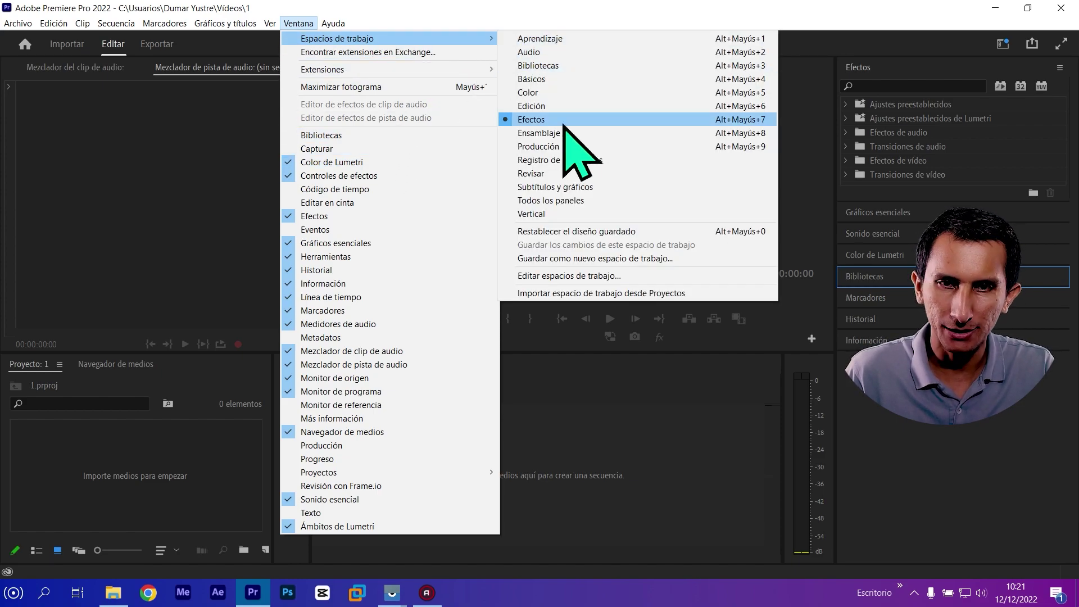
click(365, 16)
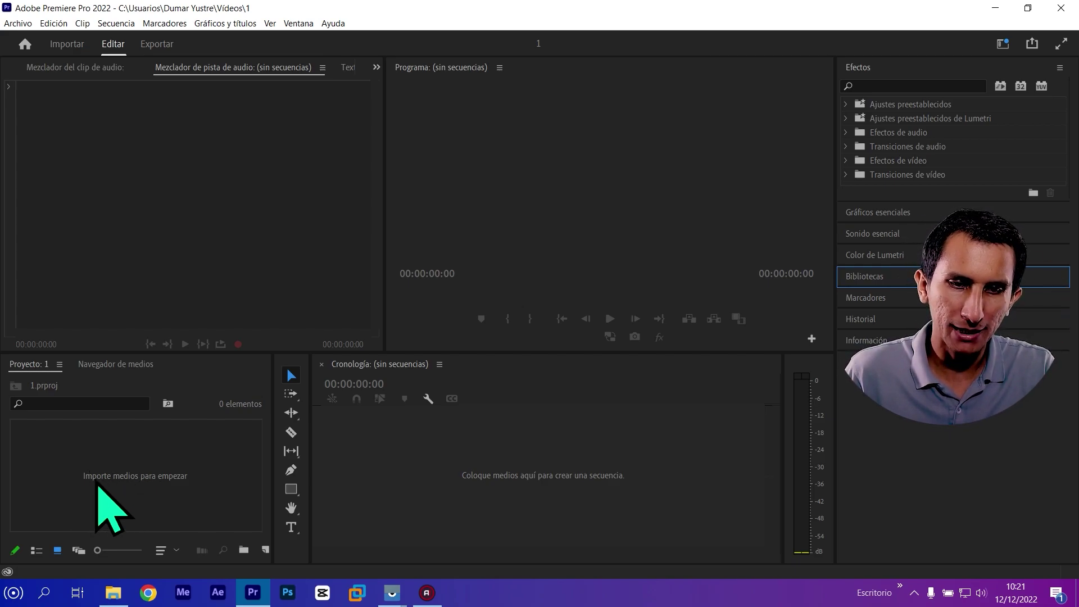
- Import the clip VID_20220928_140339 from Vídeos\Editar\4 into the project
double_click(99, 482)
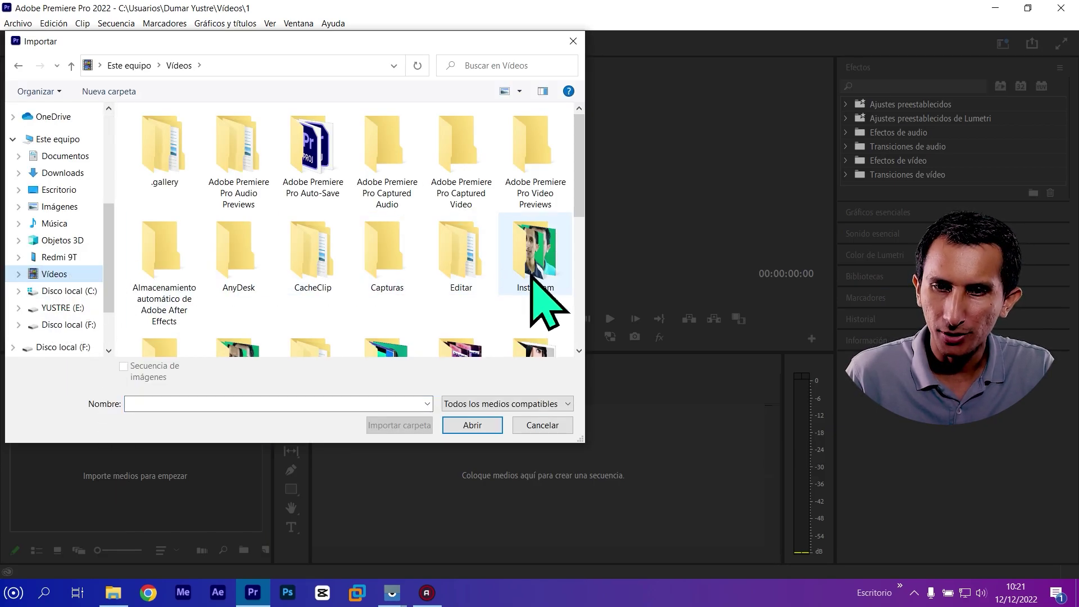
scroll(536, 289, down, 3)
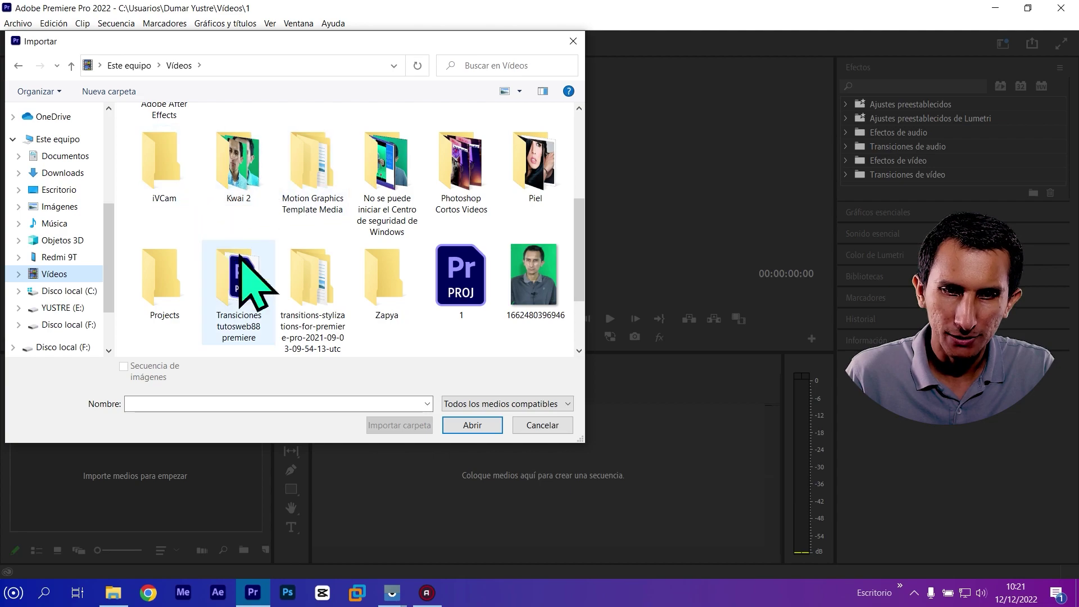
scroll(313, 262, up, 2)
double_click(450, 160)
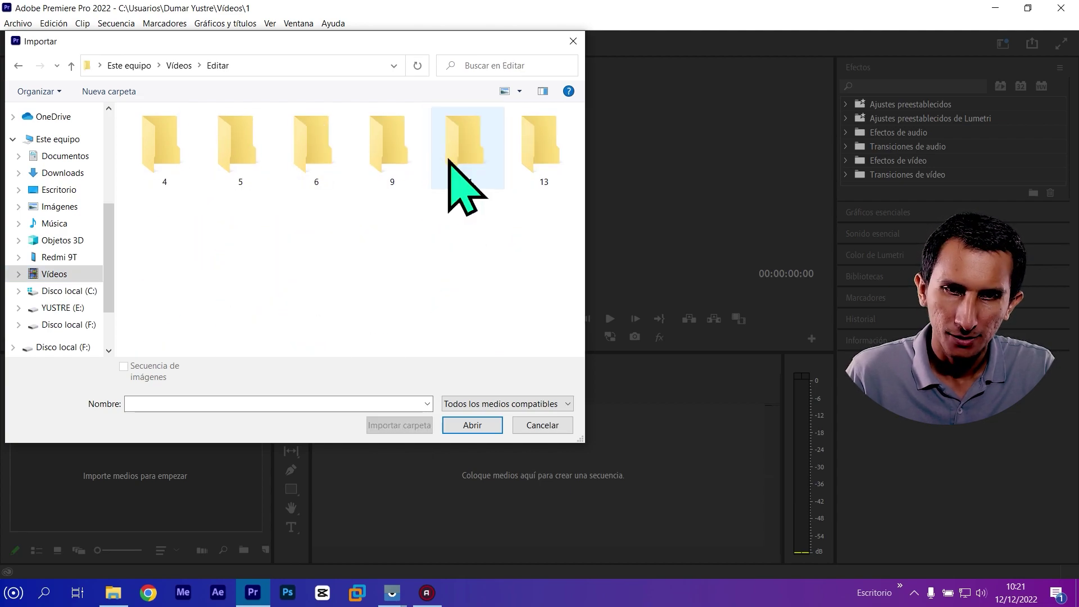
double_click(169, 158)
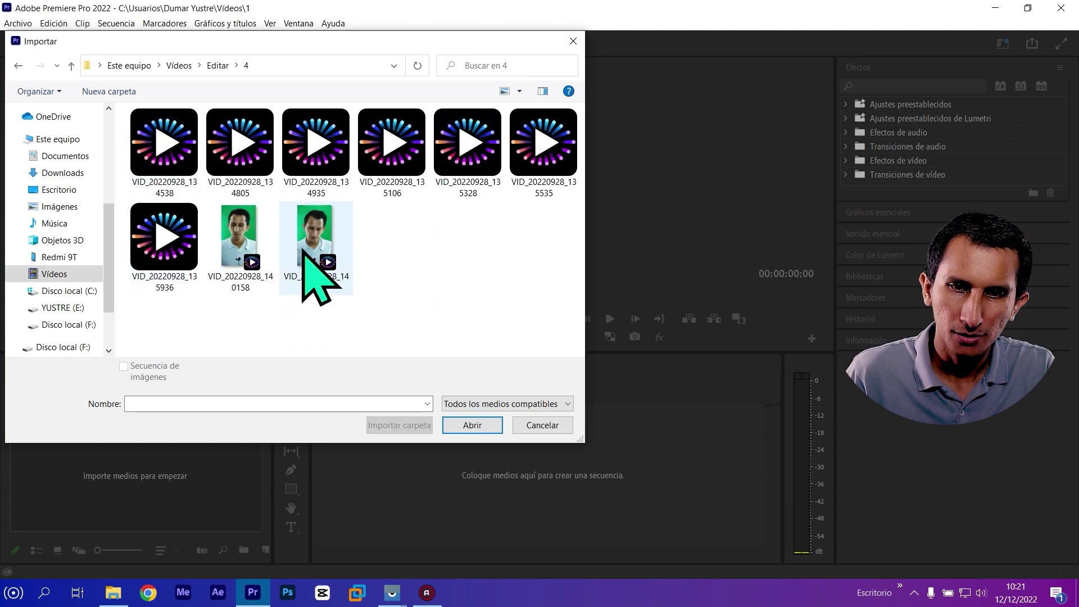
click(309, 264)
click(474, 429)
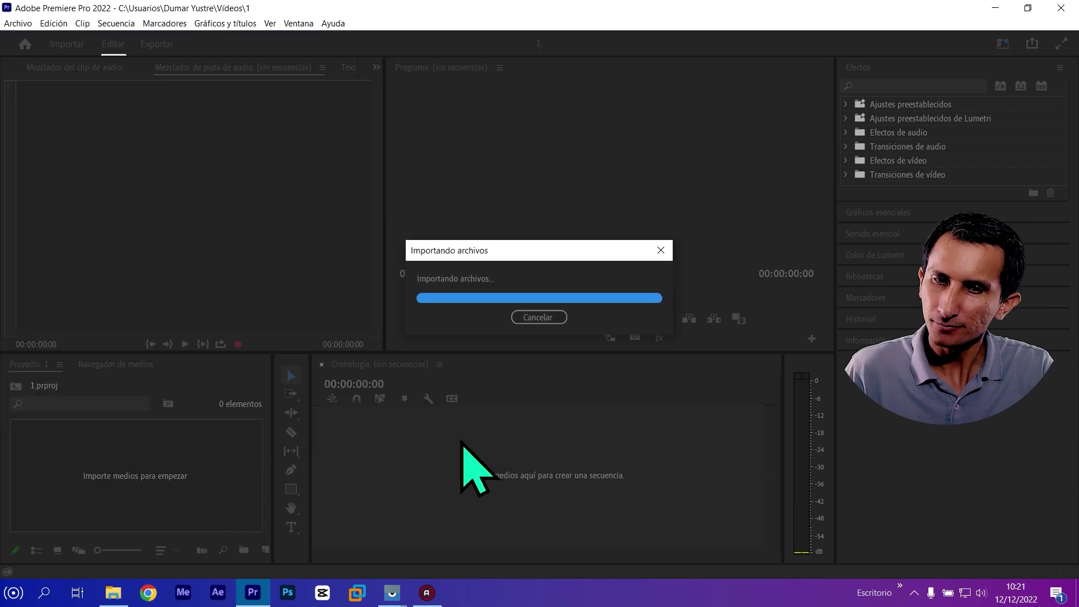
- Create a new sequence from the clip and view the Program monitor at 100%
right_click(79, 472)
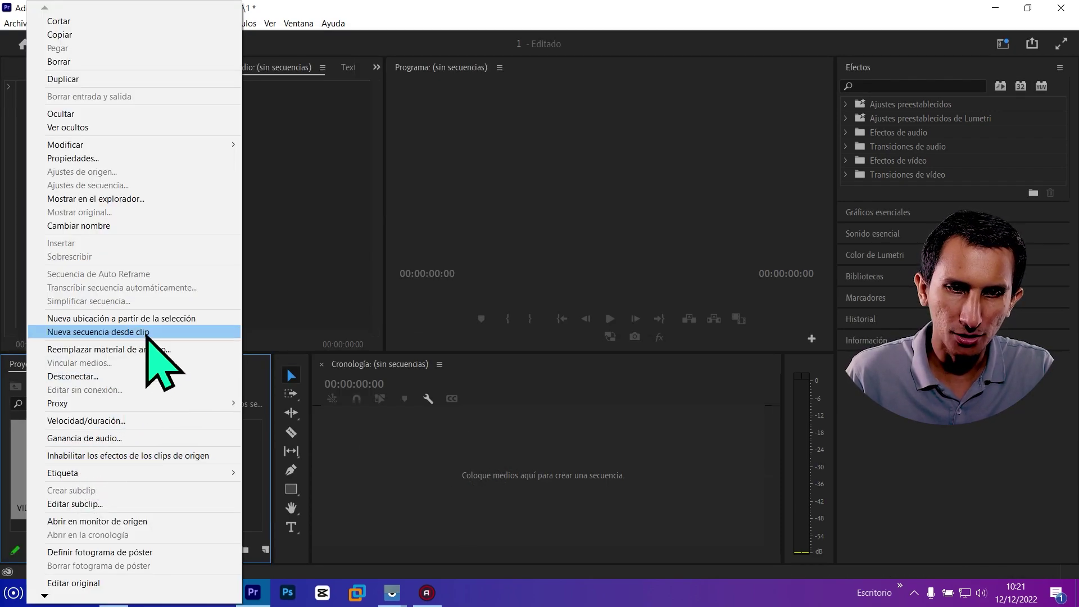
click(171, 332)
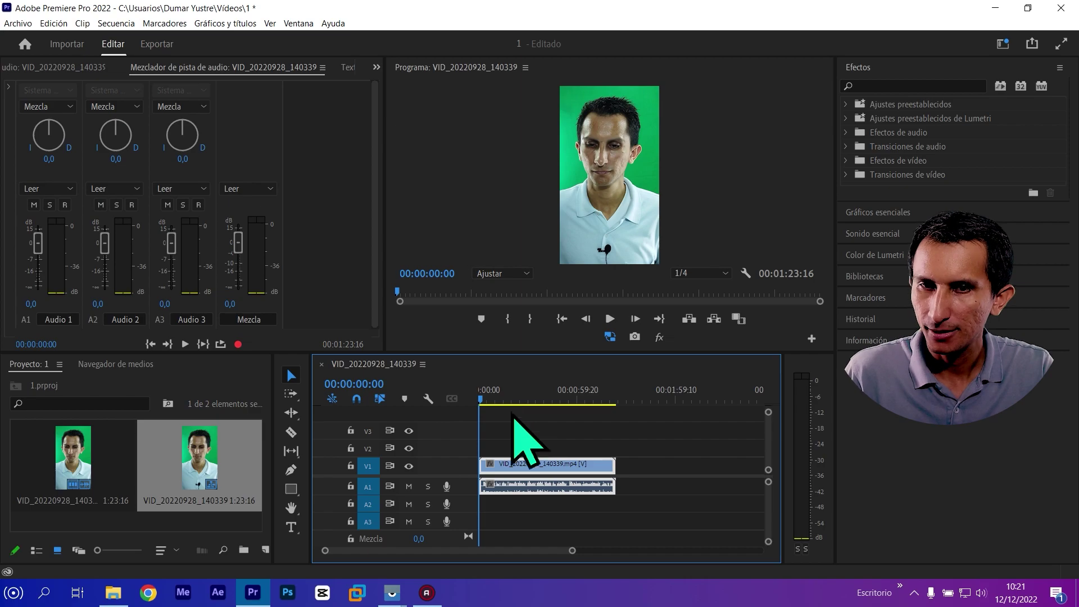
click(521, 274)
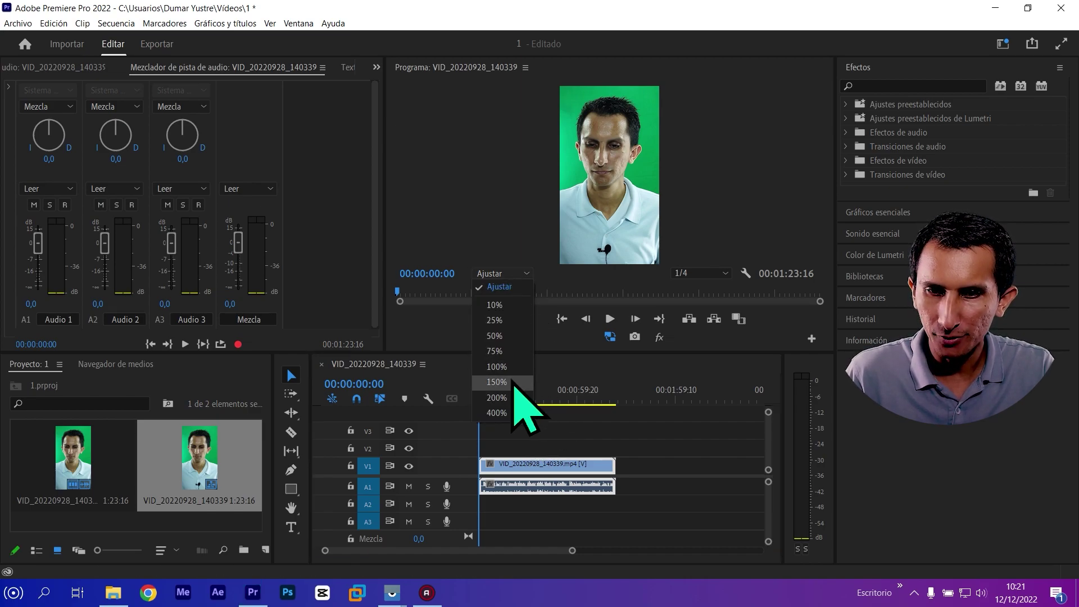
click(497, 367)
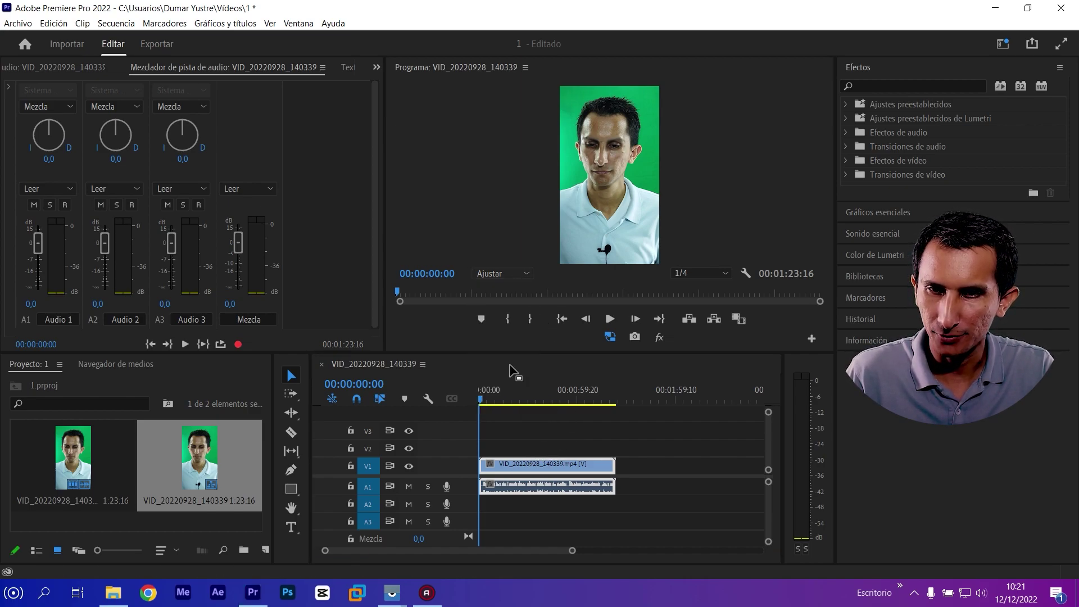
- Inspect the man's facial skin up close, then set the preview zoom back to Ajustar
mouse_move(820, 178)
mouse_down()
mouse_move(822, 120)
mouse_move(820, 220)
mouse_move(816, 134)
mouse_up()
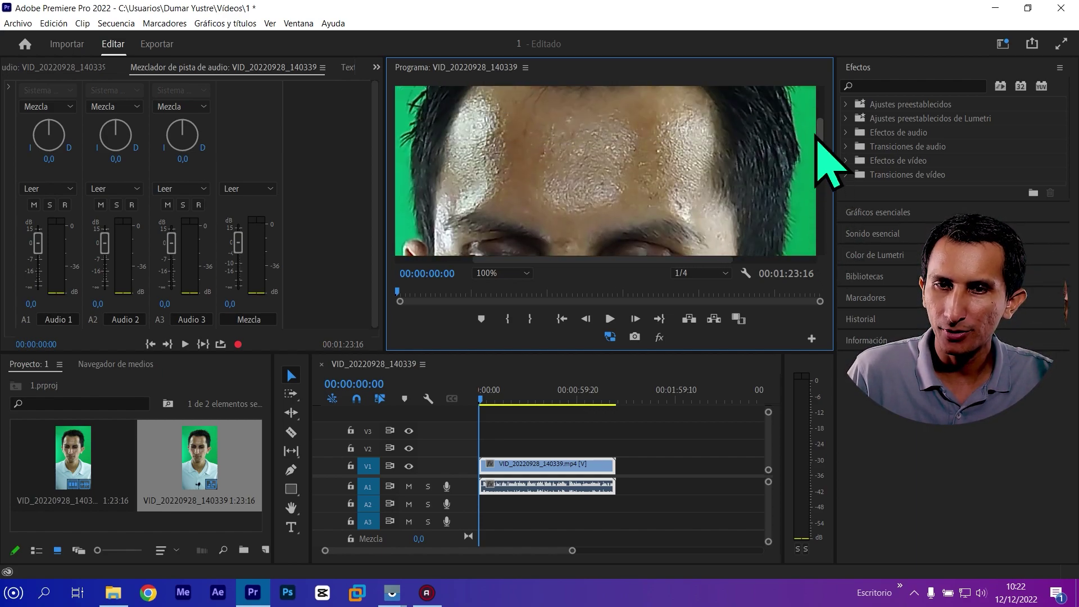
drag(818, 158, 824, 212)
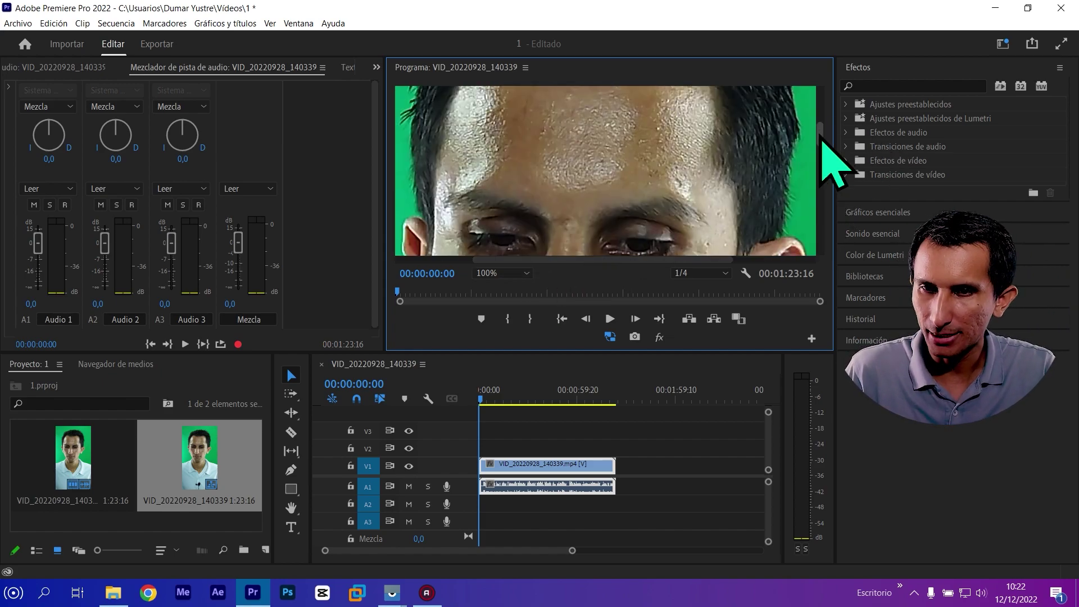
drag(820, 138, 824, 150)
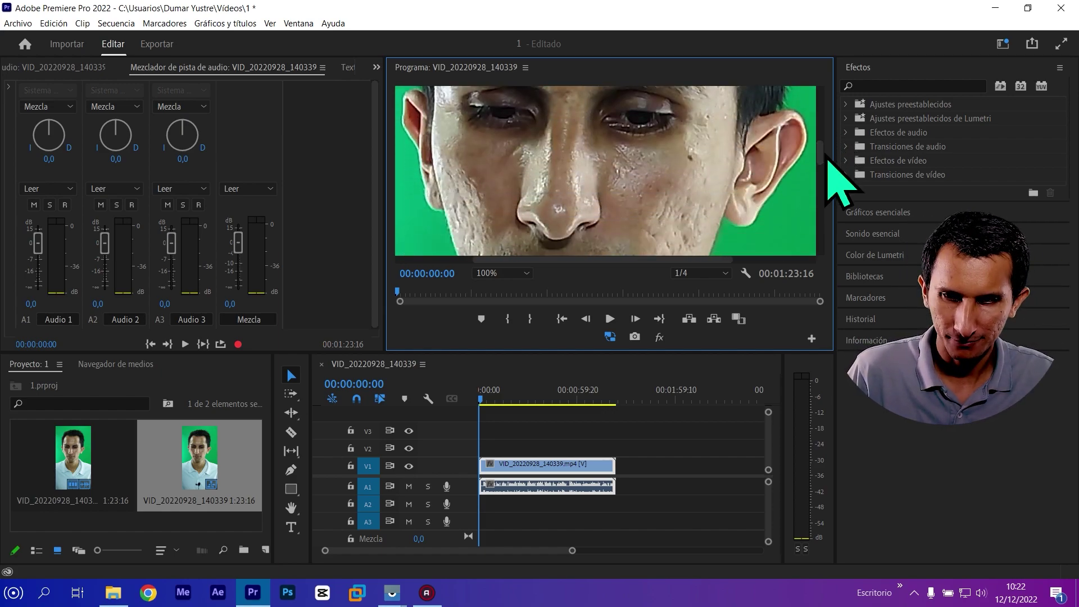
drag(822, 159, 822, 172)
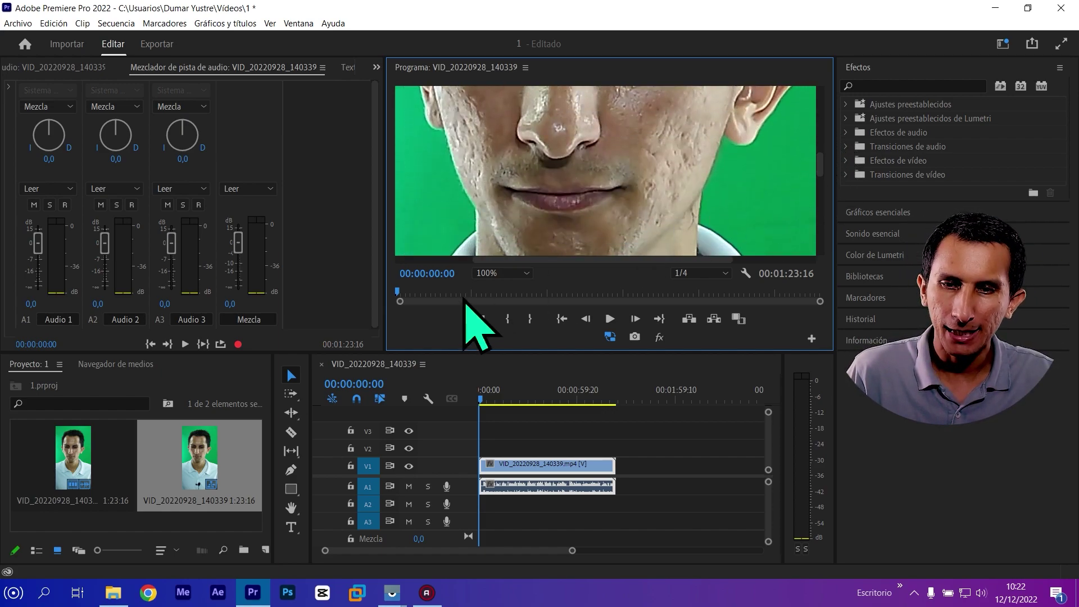
click(503, 273)
click(493, 287)
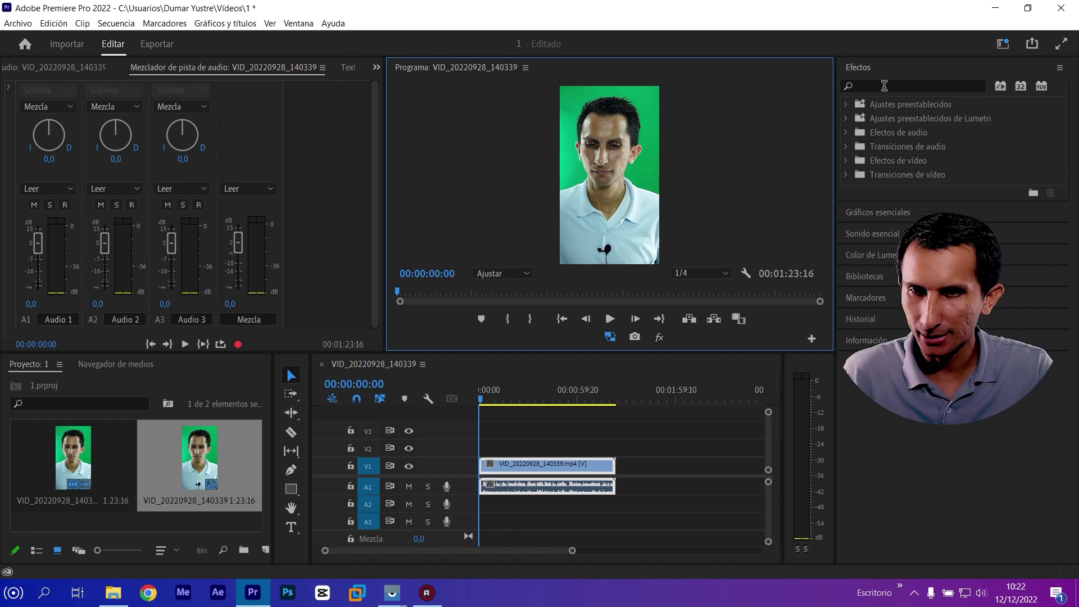
- Search effects for 'bcc studio' and select BCC Beauty Studio under BCC11 Image Restoration
click(884, 86)
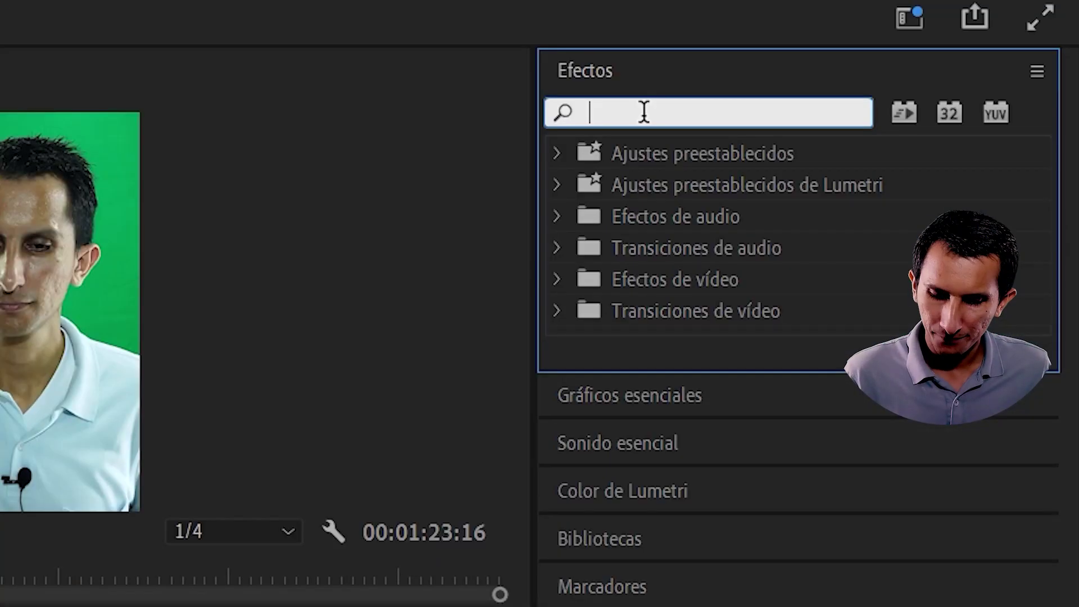
text(bb)
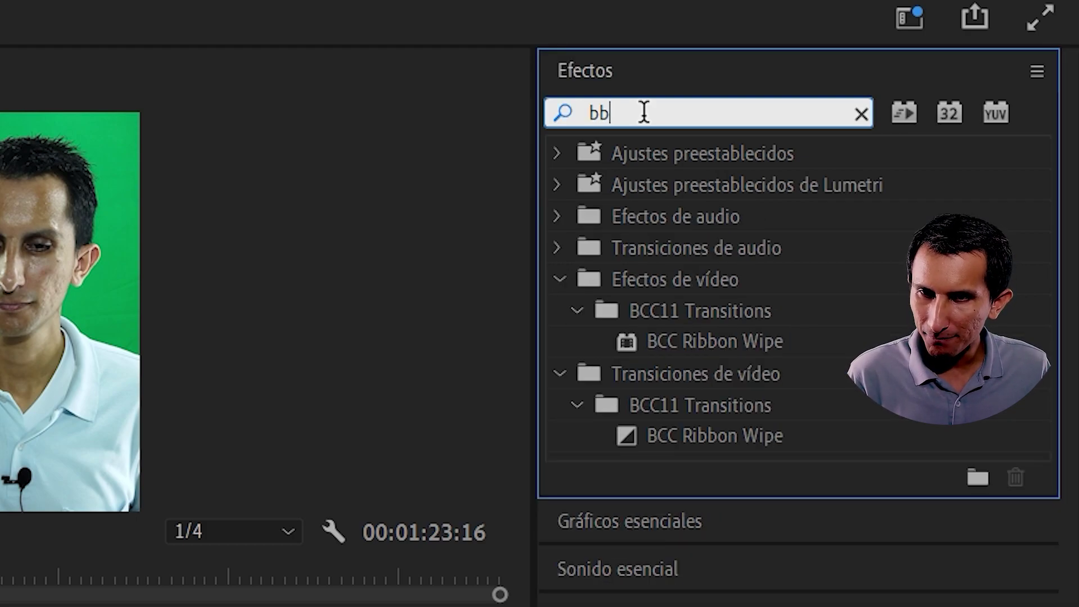
key(BackSpace)
text(cc)
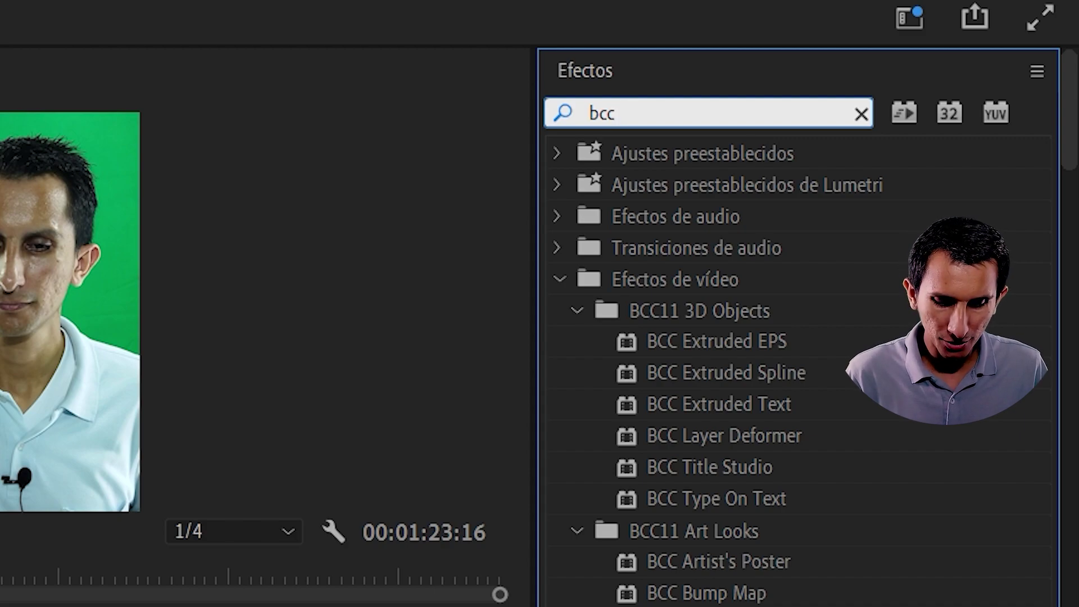
text( studio)
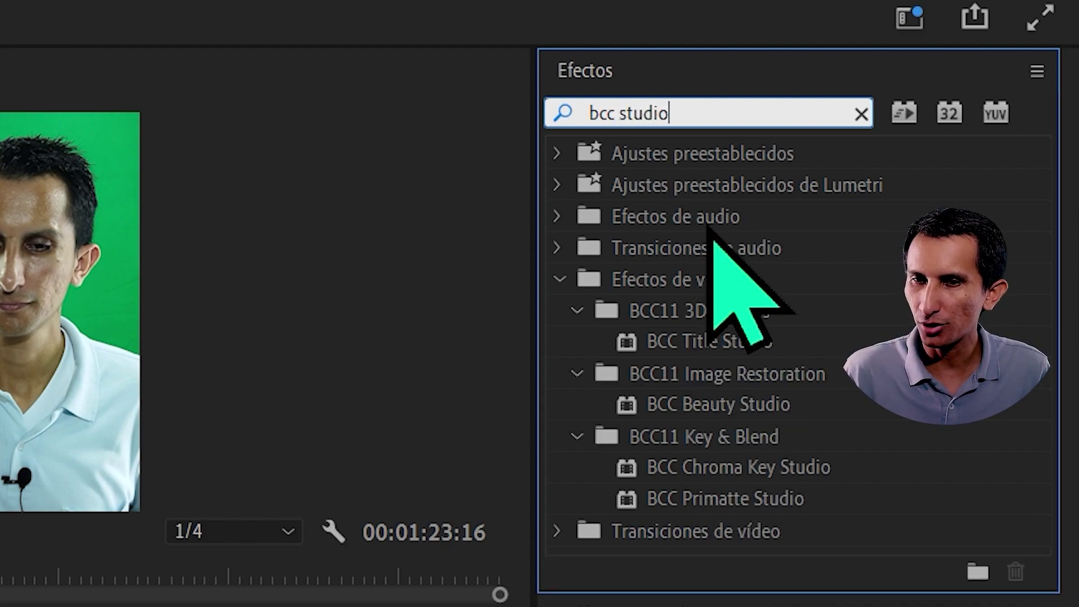
click(644, 405)
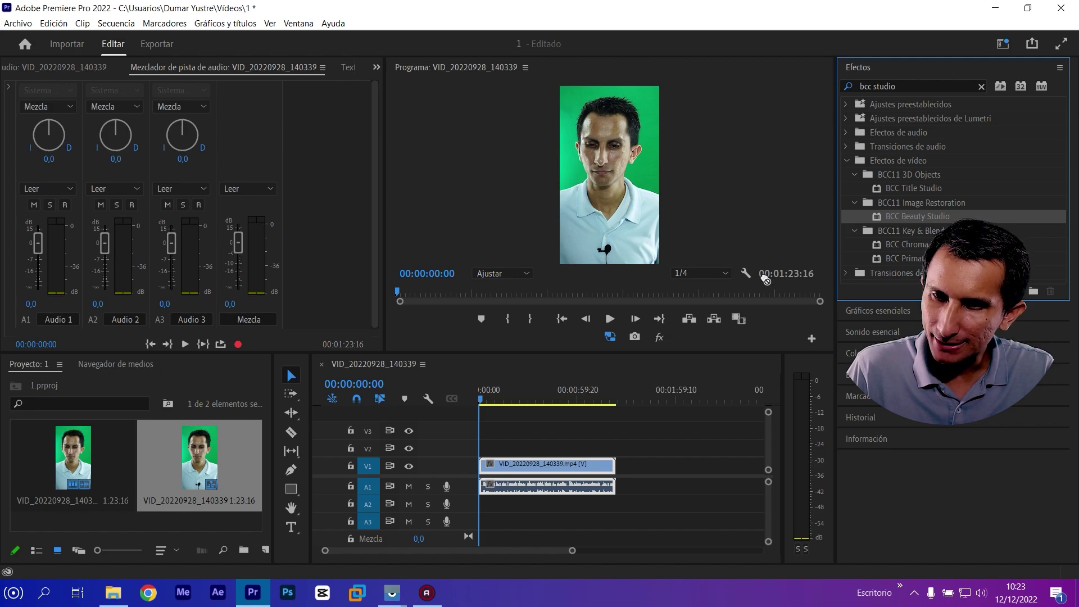
- Apply BCC Beauty Studio to the VID_20220928_140339 clip on track V1
drag(765, 279, 578, 455)
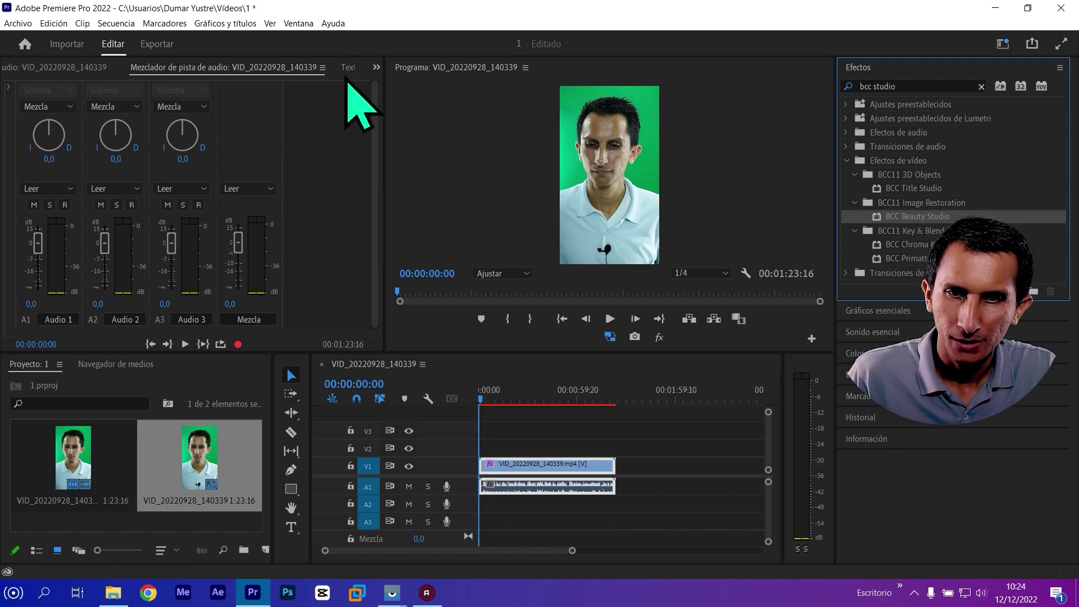
- Show Effect Controls and select BCC Beauty Studio to display its circular face overlay
click(376, 67)
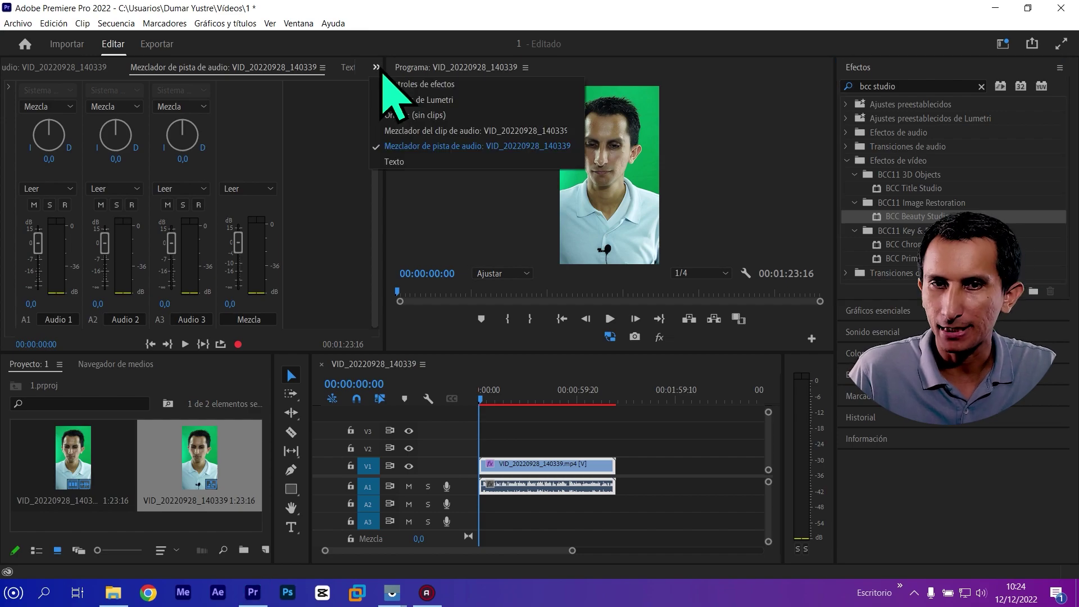
click(424, 81)
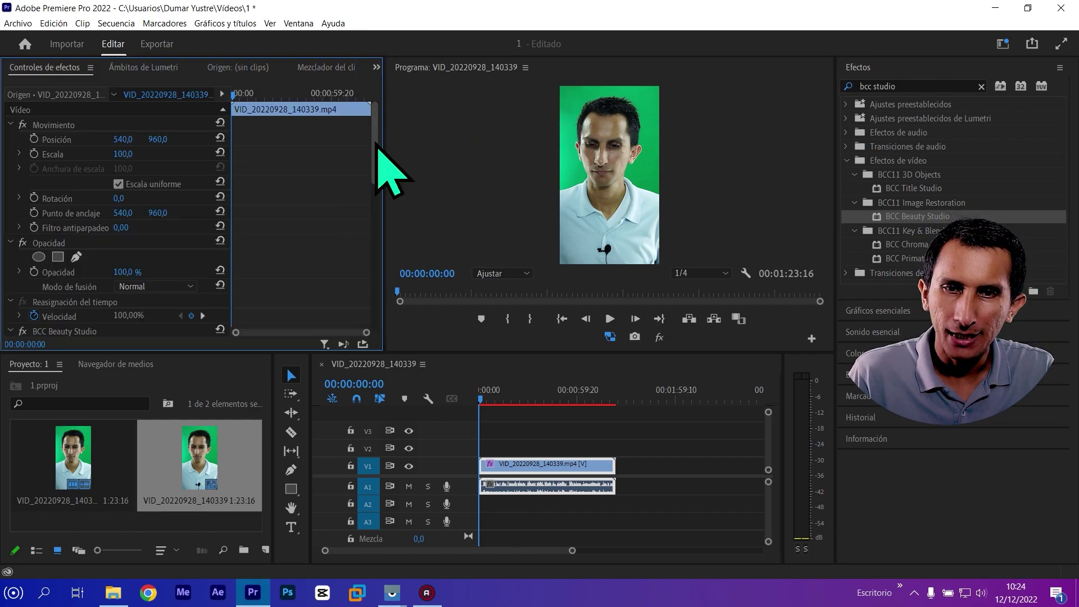
mouse_move(376, 148)
mouse_down()
mouse_move(376, 295)
mouse_move(390, 198)
mouse_up()
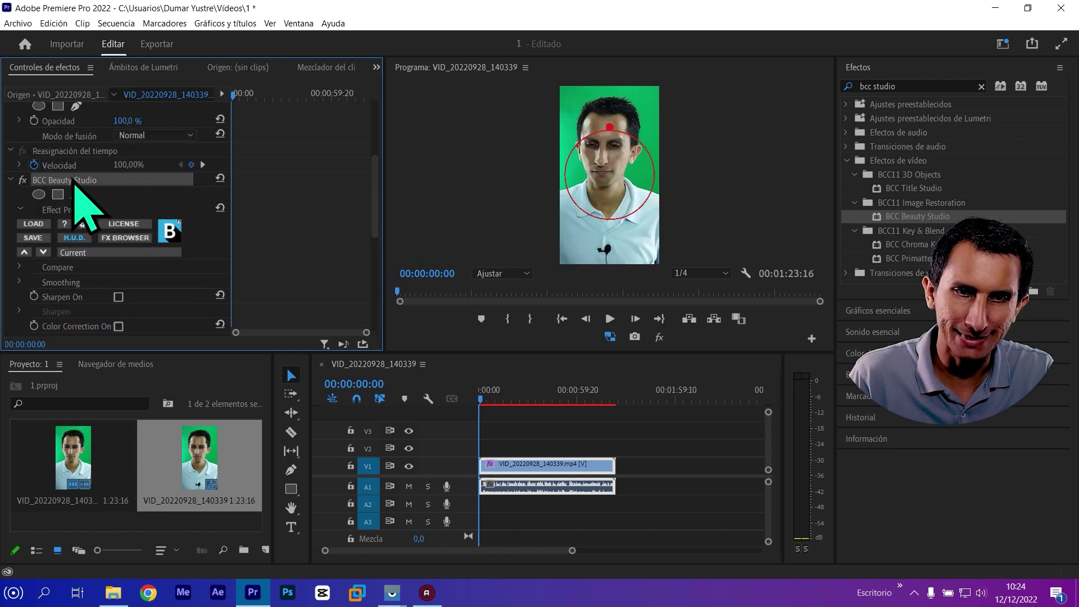
click(76, 180)
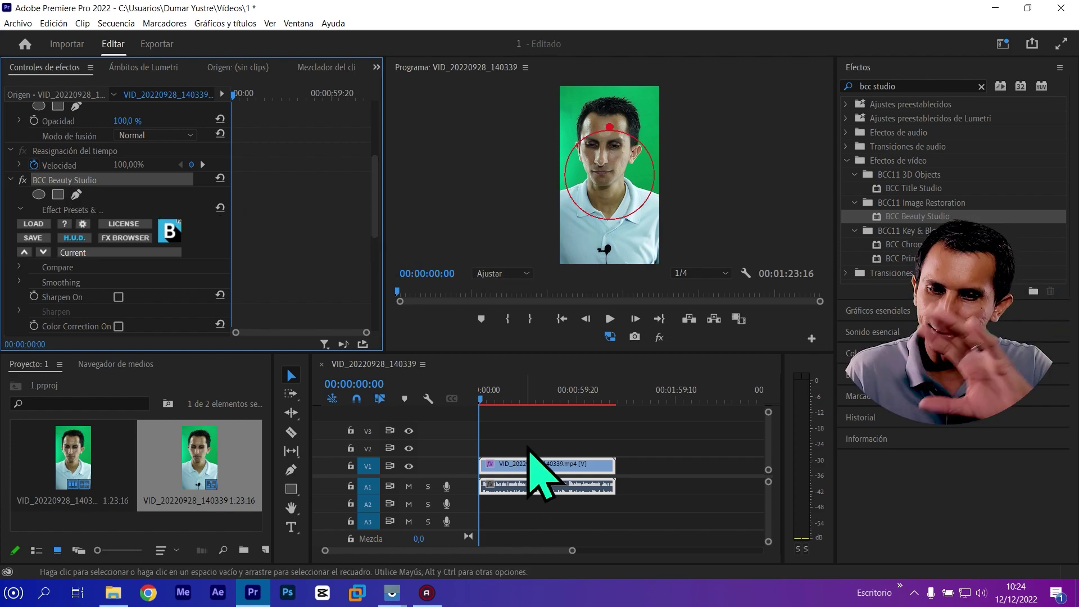
click(508, 275)
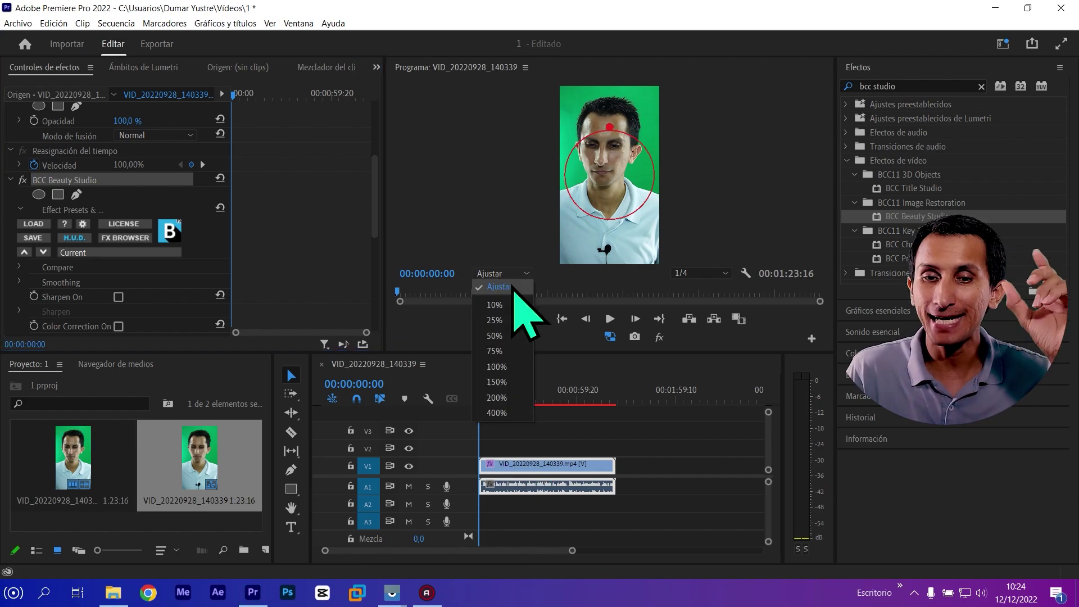
click(497, 366)
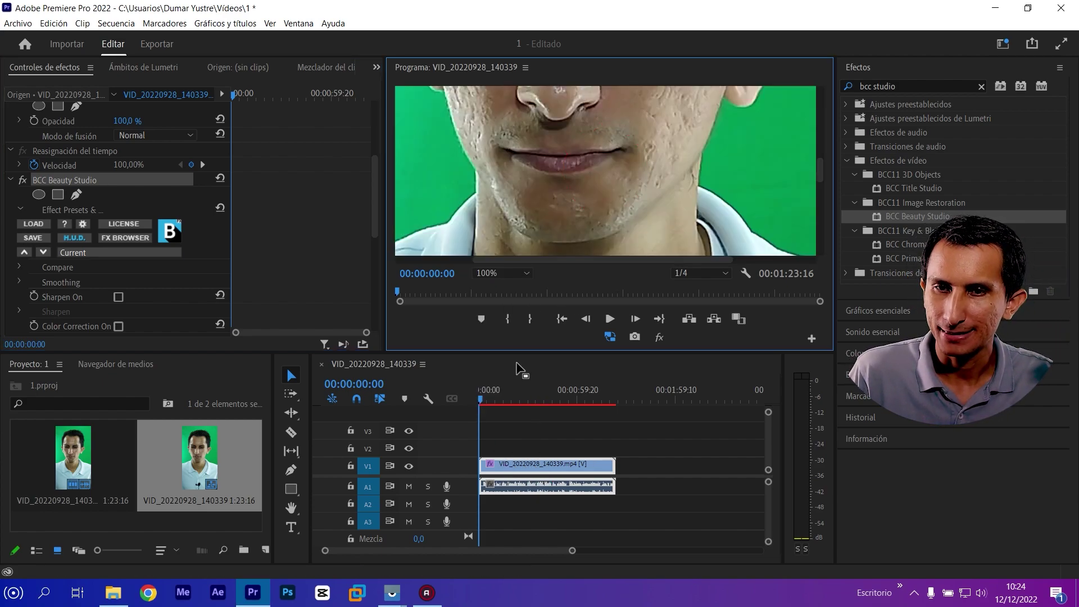
mouse_move(822, 170)
mouse_down()
mouse_move(815, 182)
mouse_move(809, 153)
mouse_move(819, 188)
mouse_up()
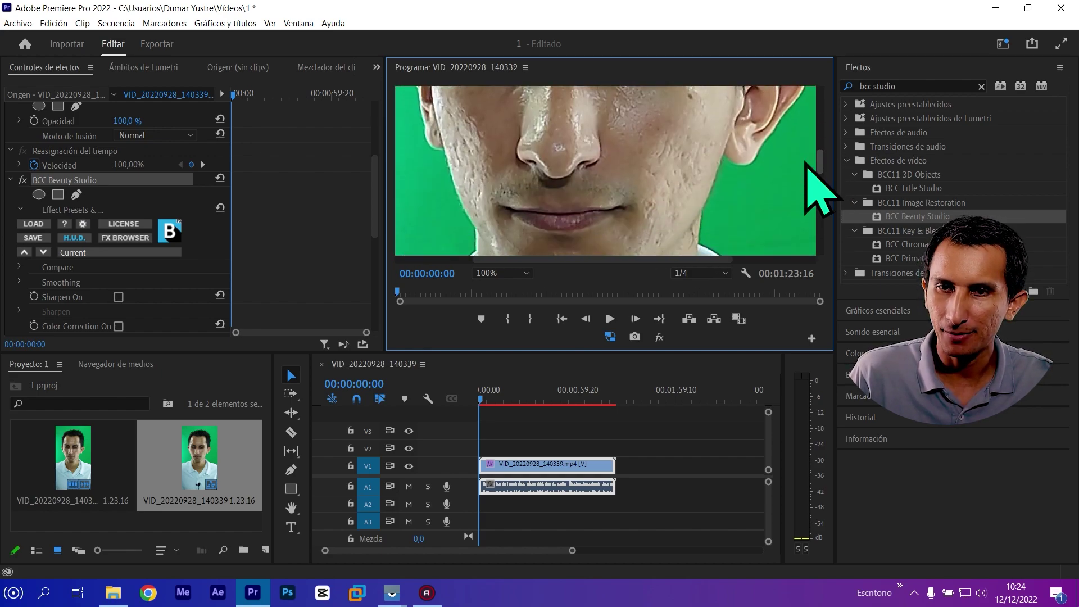
click(23, 180)
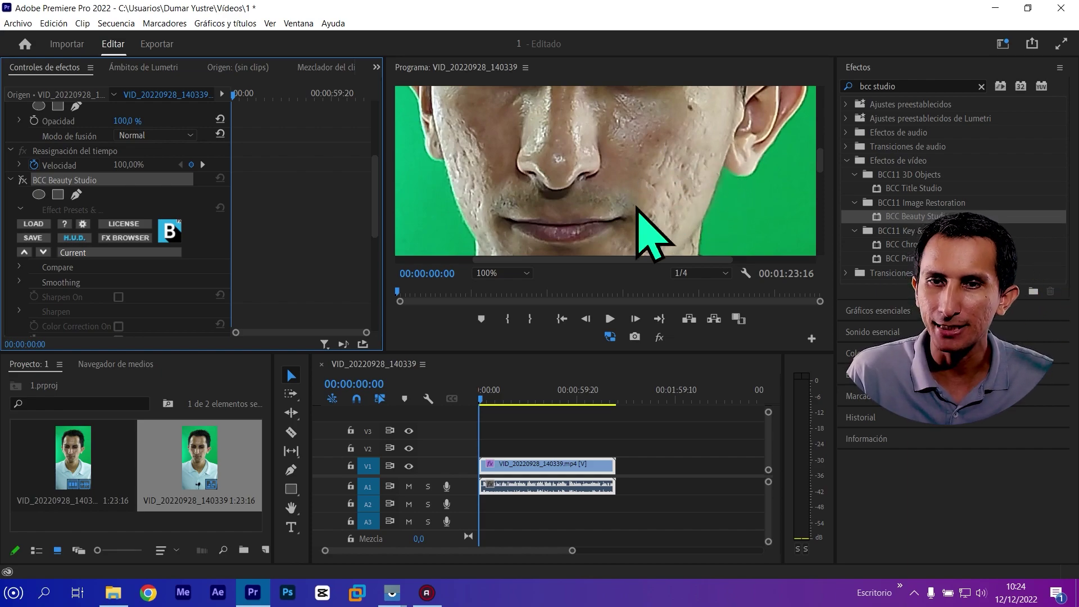
click(22, 181)
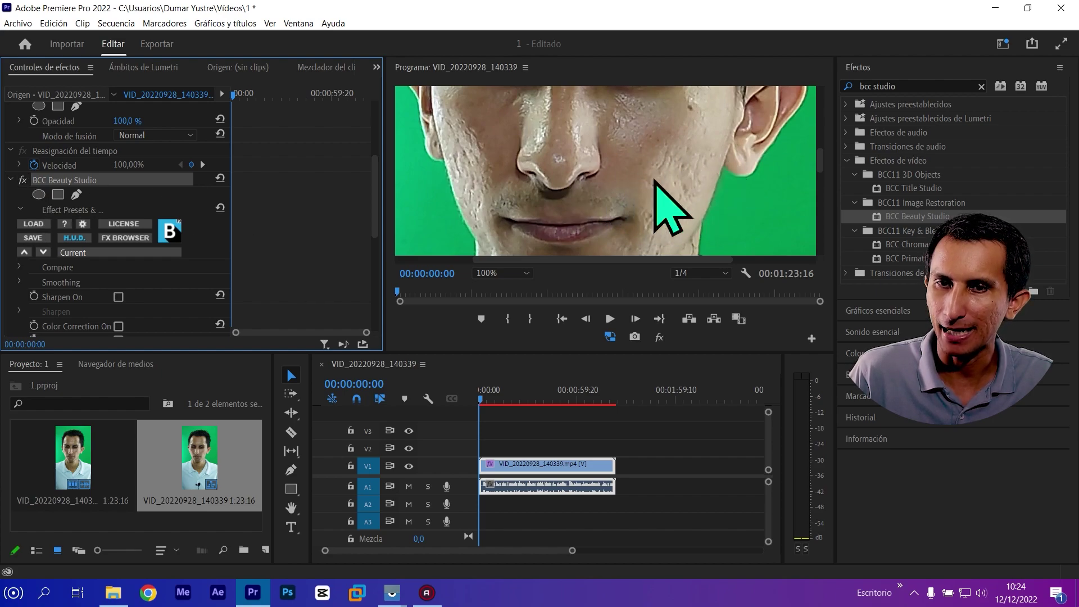
click(23, 180)
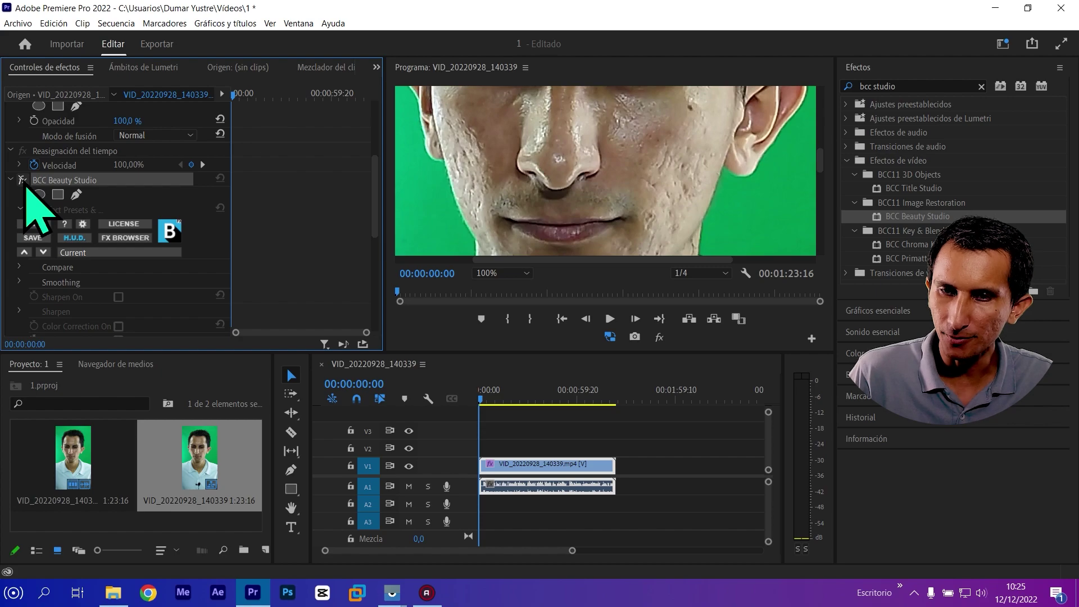
click(23, 180)
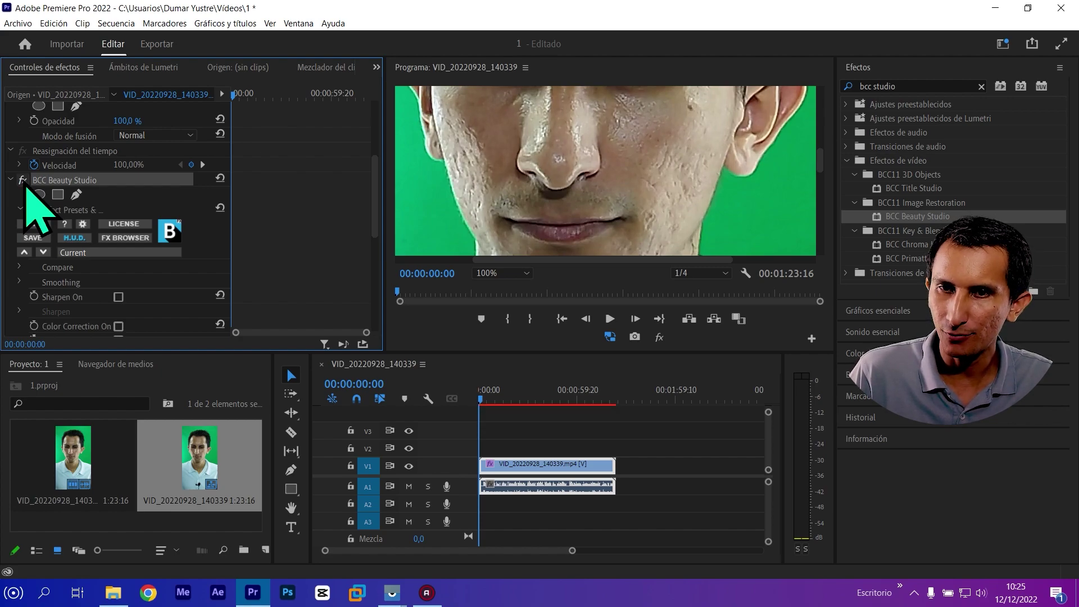
mouse_move(822, 164)
mouse_down()
mouse_move(820, 138)
mouse_move(826, 247)
mouse_move(822, 159)
mouse_up()
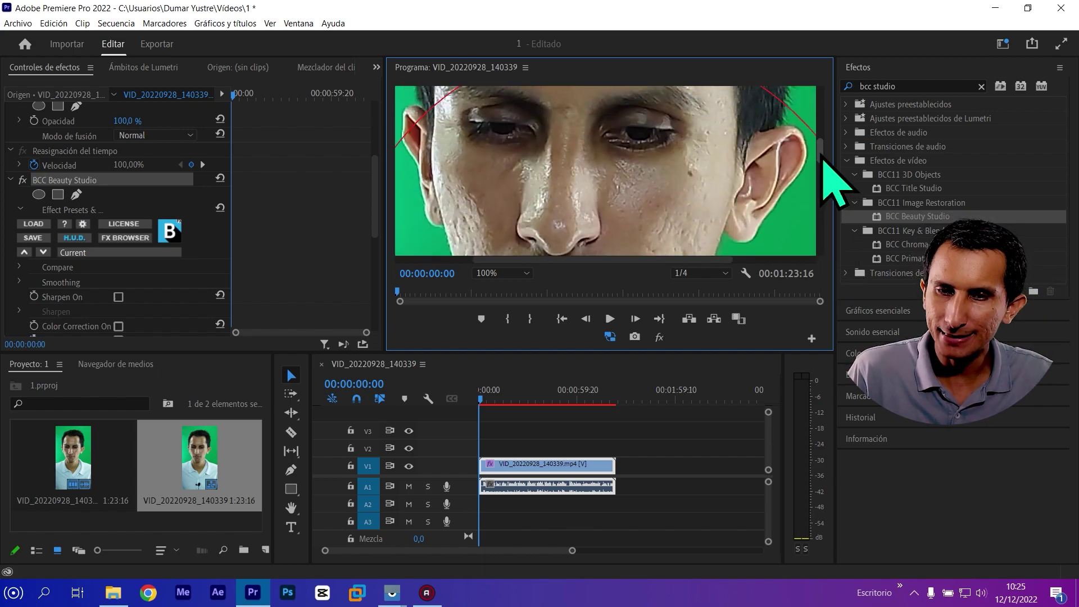
click(504, 273)
click(509, 282)
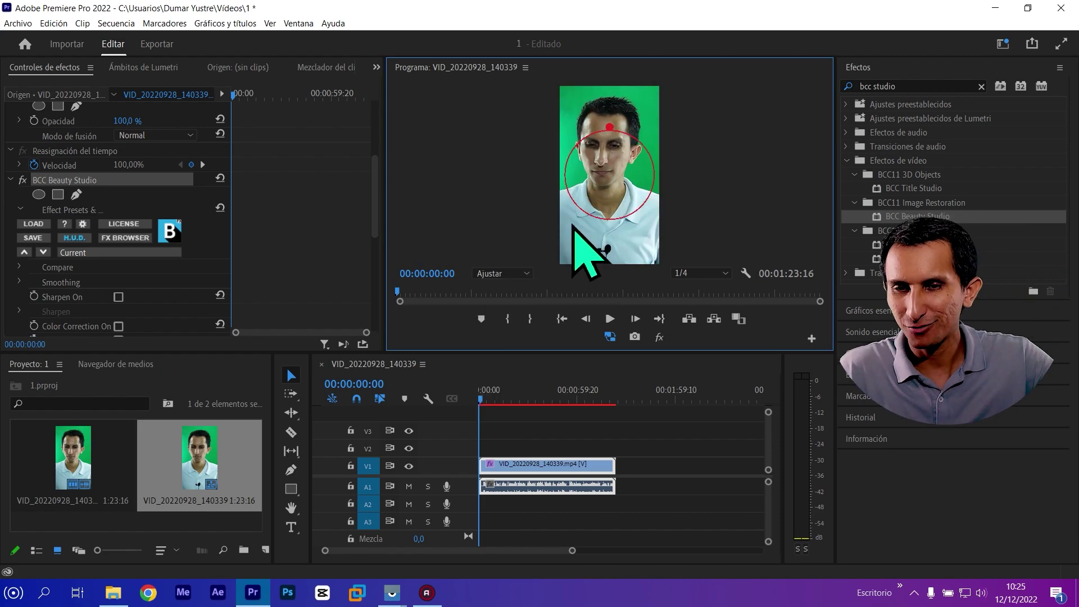
- View the preview at 100% and move around the frame to inspect the man's skin texture
click(507, 275)
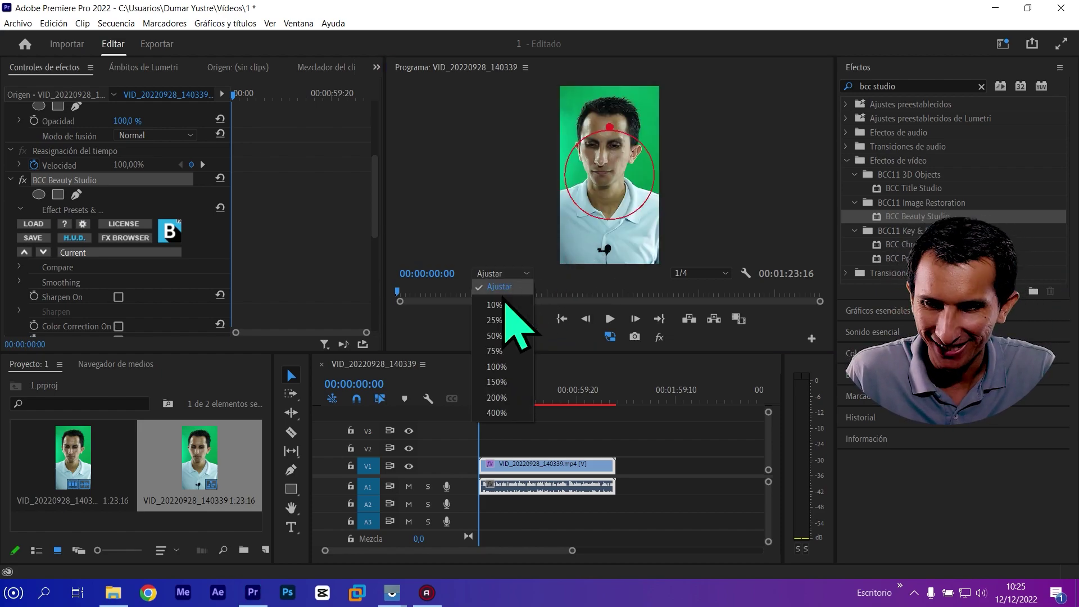
click(518, 367)
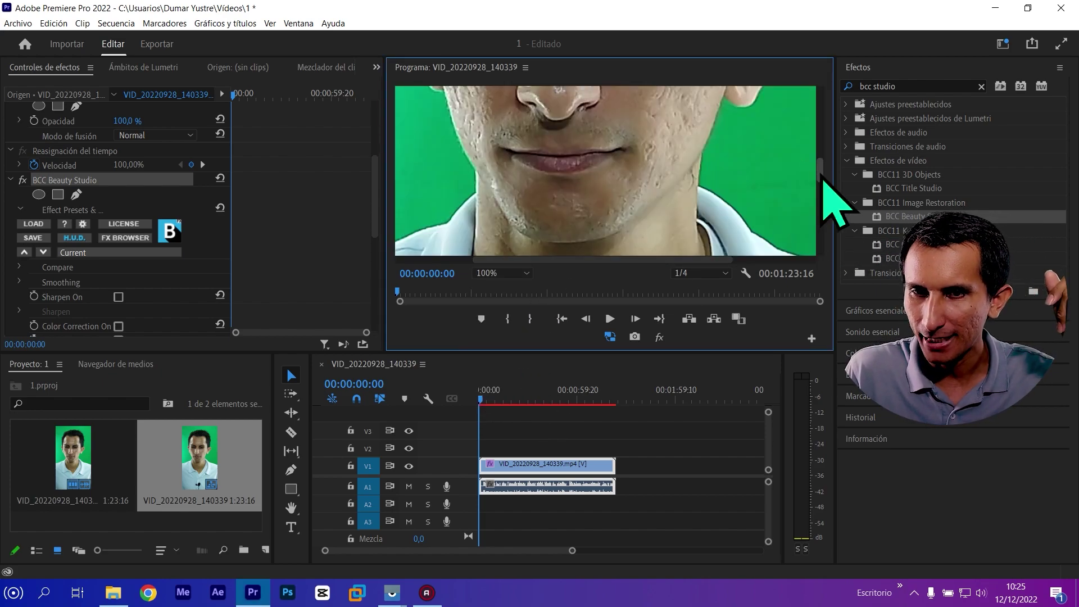
mouse_move(820, 172)
mouse_down()
mouse_move(824, 162)
mouse_move(832, 177)
mouse_up()
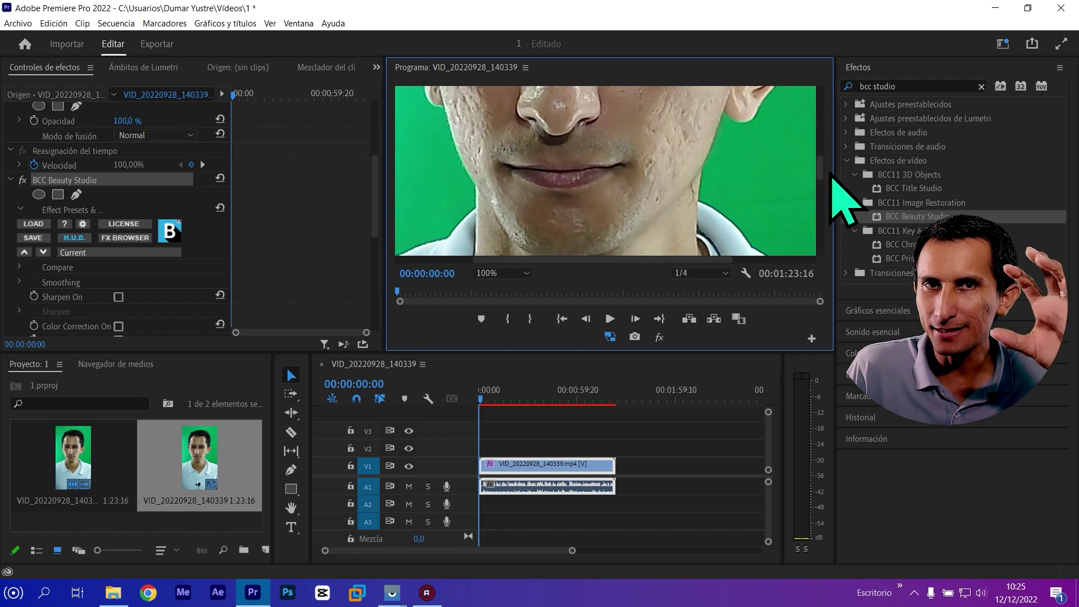
scroll(823, 176, up, 2)
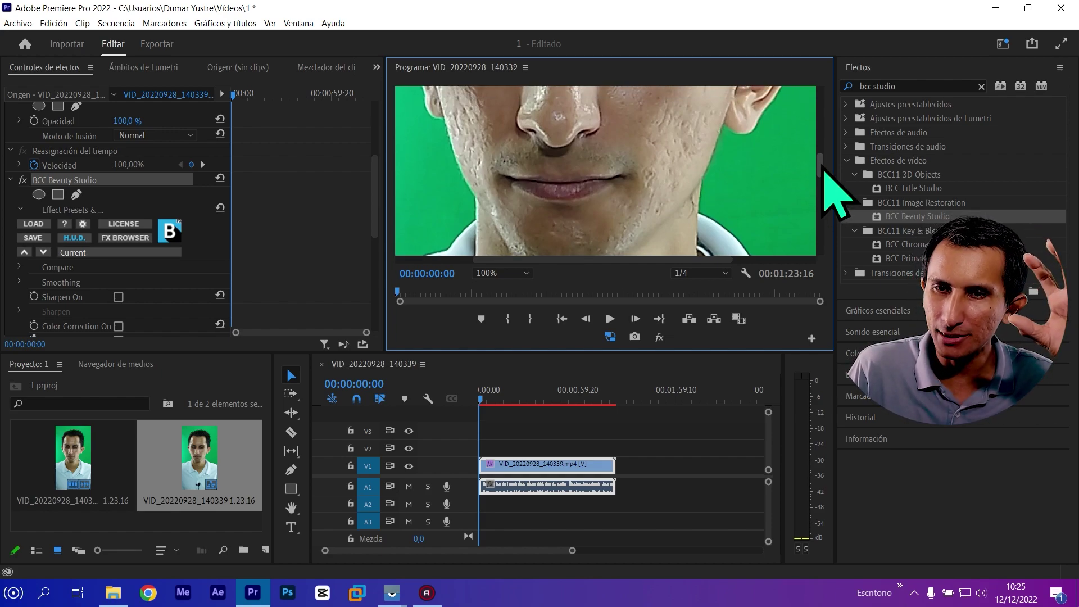
scroll(825, 177, up, 2)
scroll(826, 179, up, 3)
scroll(825, 158, up, 1)
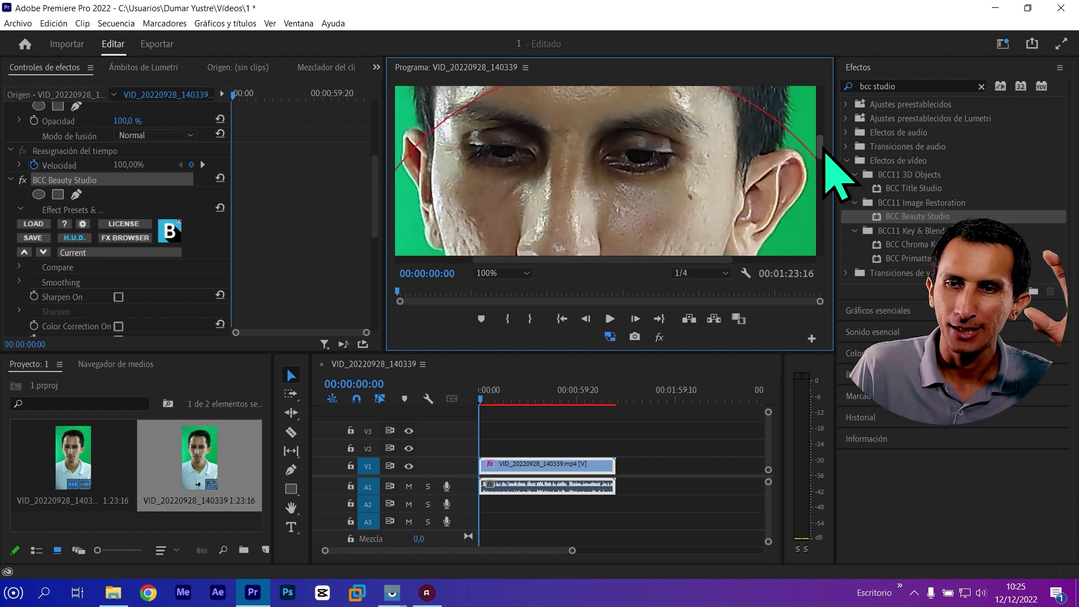
scroll(826, 155, up, 2)
scroll(825, 151, up, 2)
scroll(823, 148, down, 2)
scroll(823, 149, down, 3)
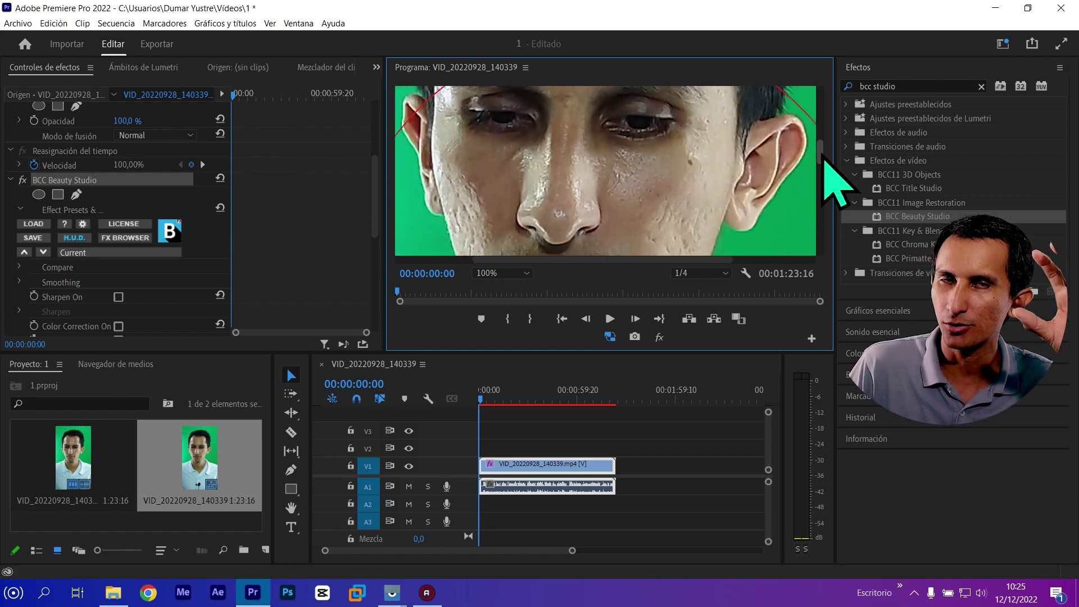
scroll(824, 162, down, 3)
scroll(825, 164, down, 1)
scroll(826, 167, down, 2)
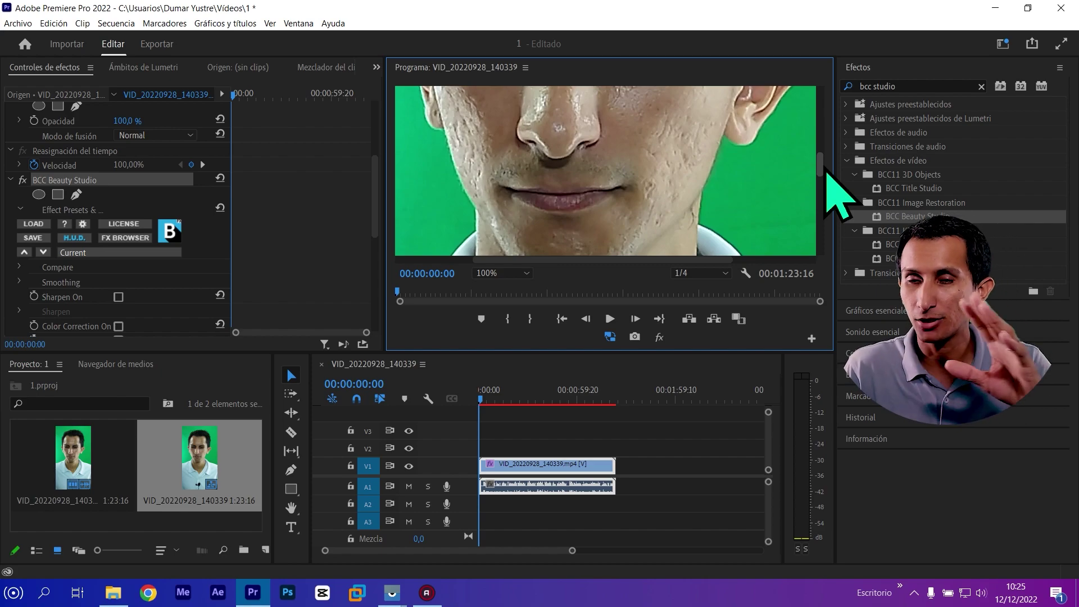
scroll(825, 168, down, 1)
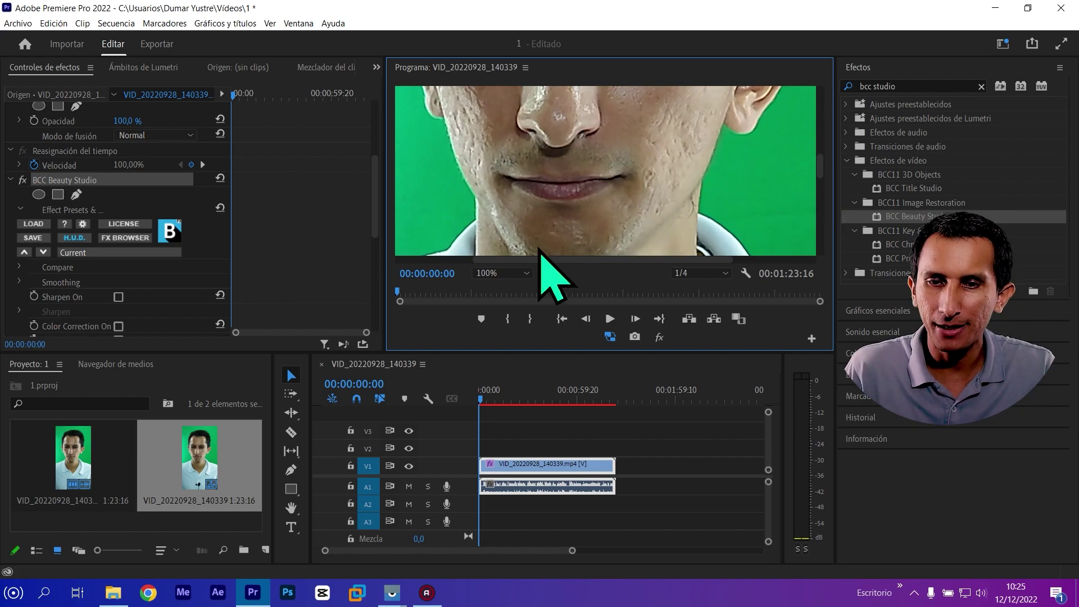
- Fit the frame, return to 100%, and scroll Effect Controls to BCC Beauty Studio
click(506, 274)
click(508, 289)
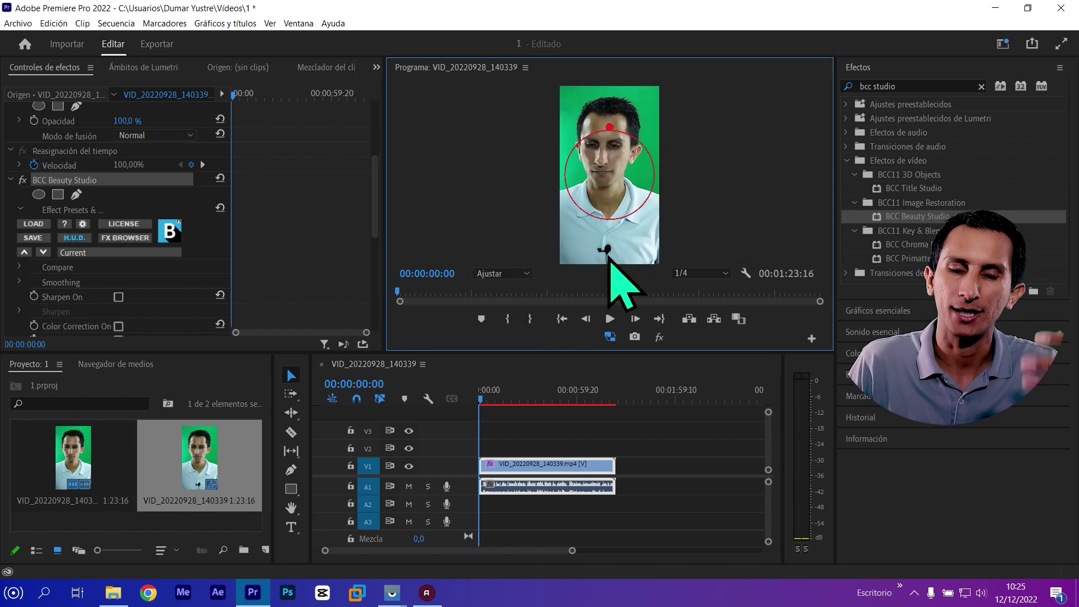
click(512, 274)
click(508, 372)
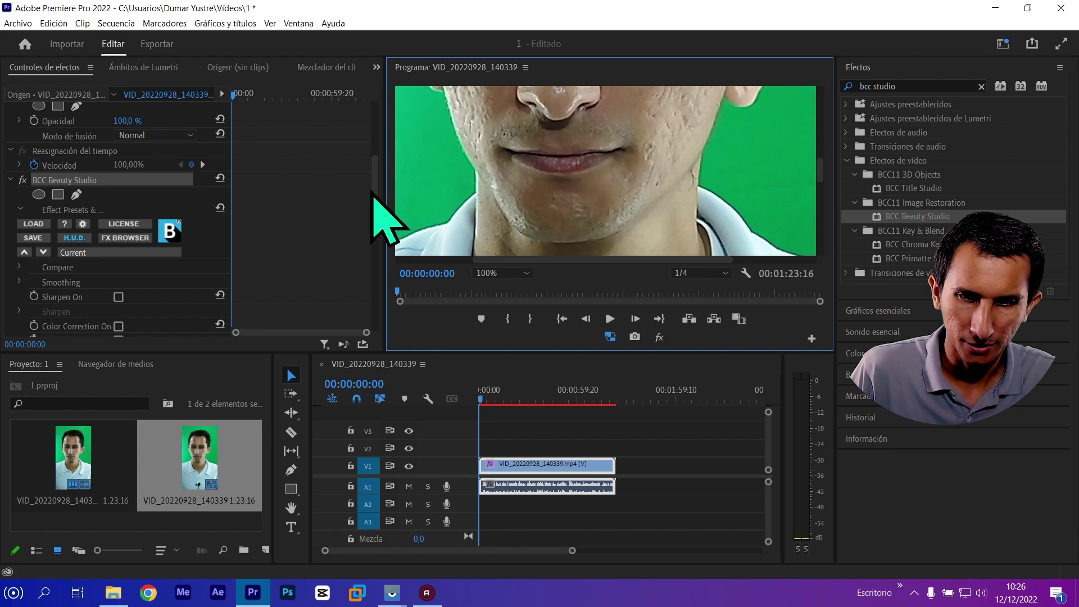
scroll(373, 208, down, 3)
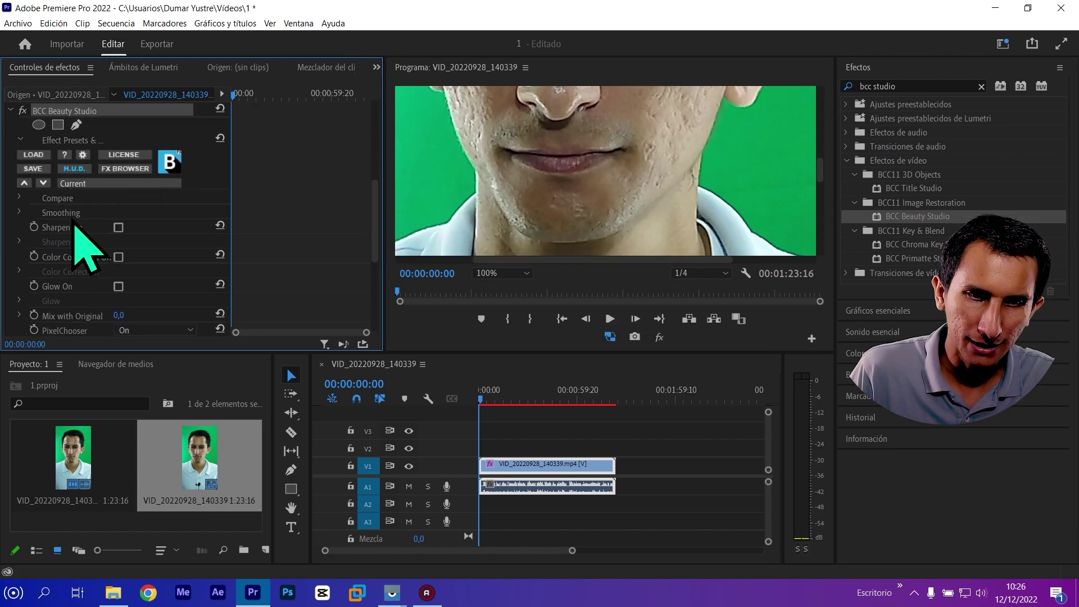
- Expand Smoothing and enter 70 as BCC Beauty Studio's Master Amount
click(20, 212)
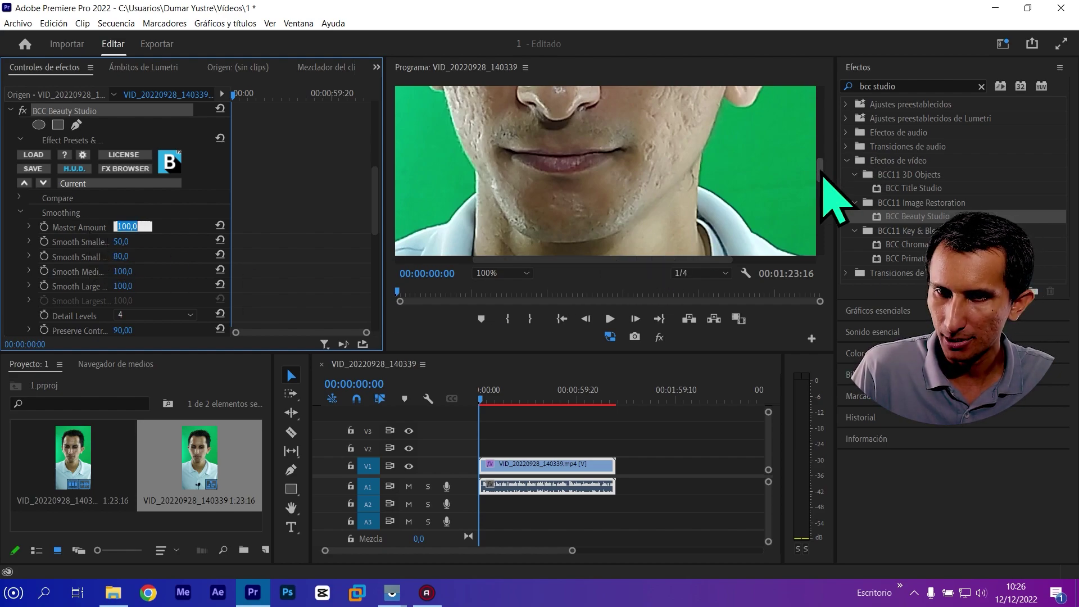
drag(821, 179, 821, 164)
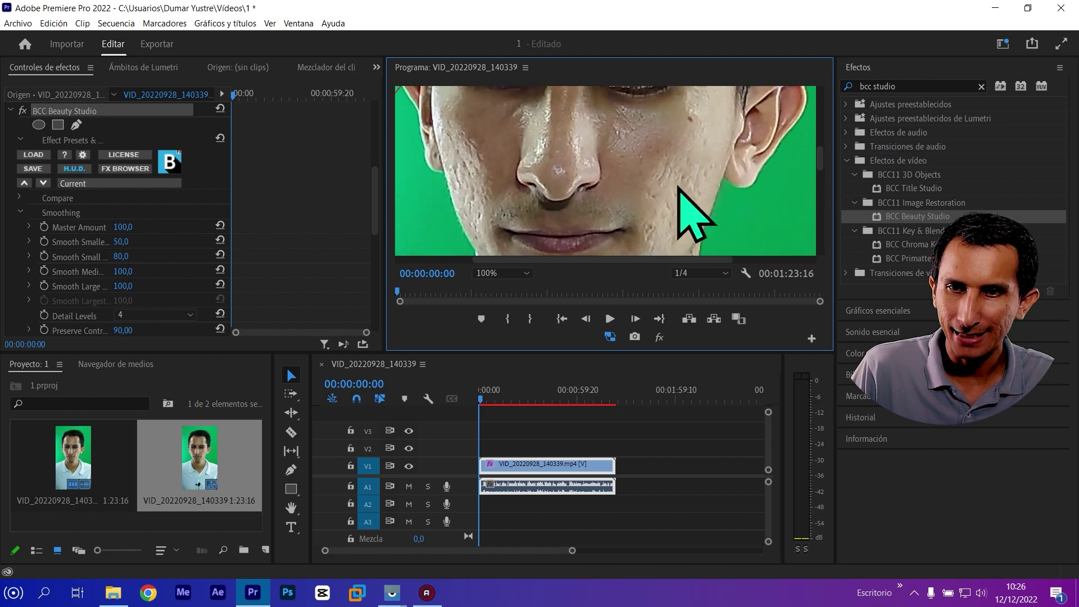
click(123, 227)
text(0)
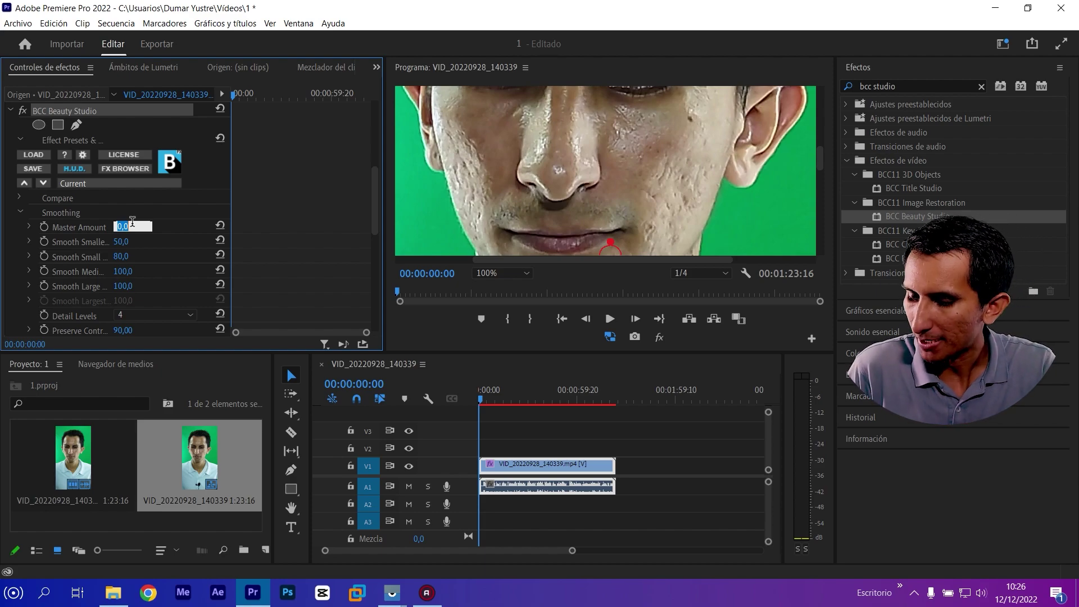
text(70)
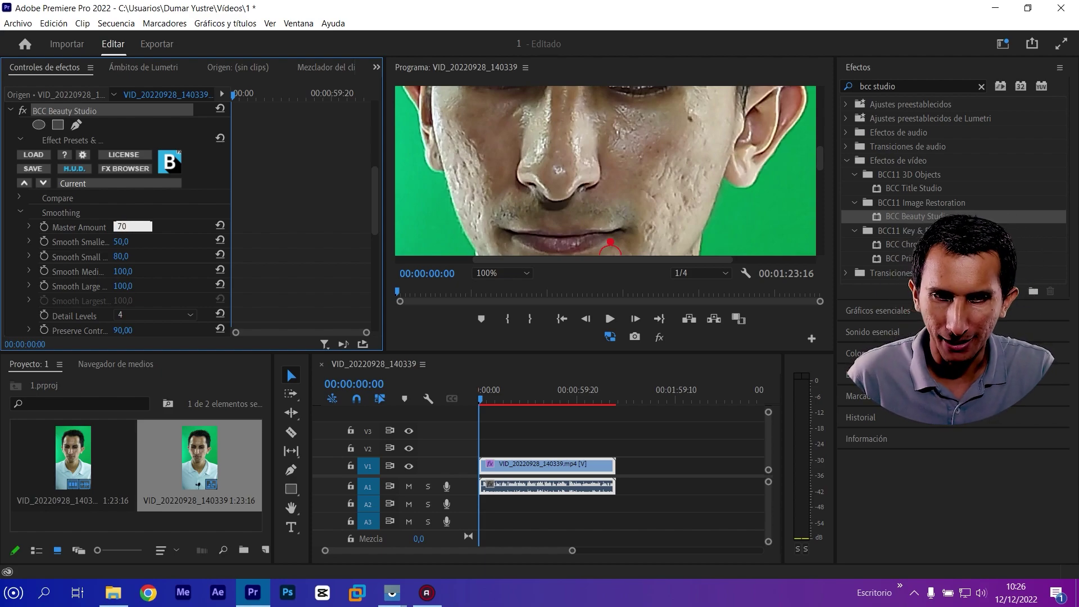
key(Return)
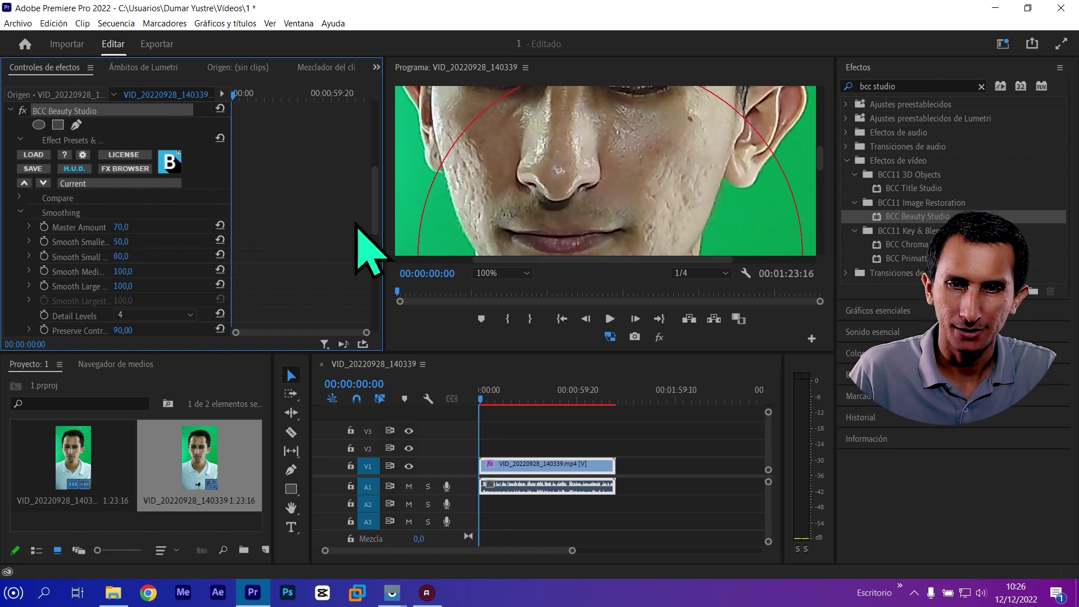
- Bypass BCC Beauty Studio and re-enable it to compare, then select Master Amount
click(23, 111)
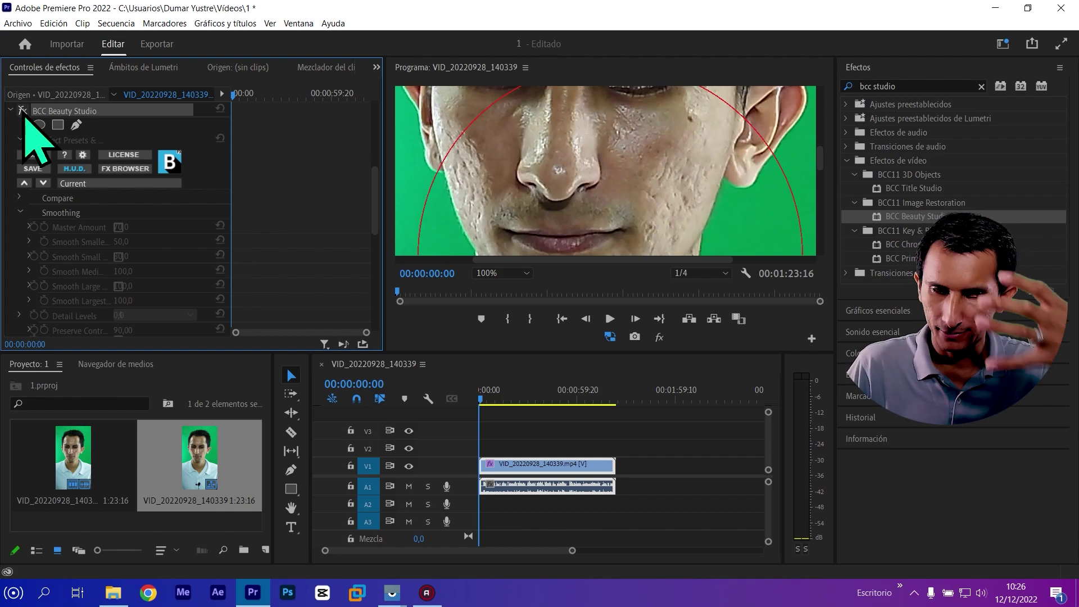
click(22, 110)
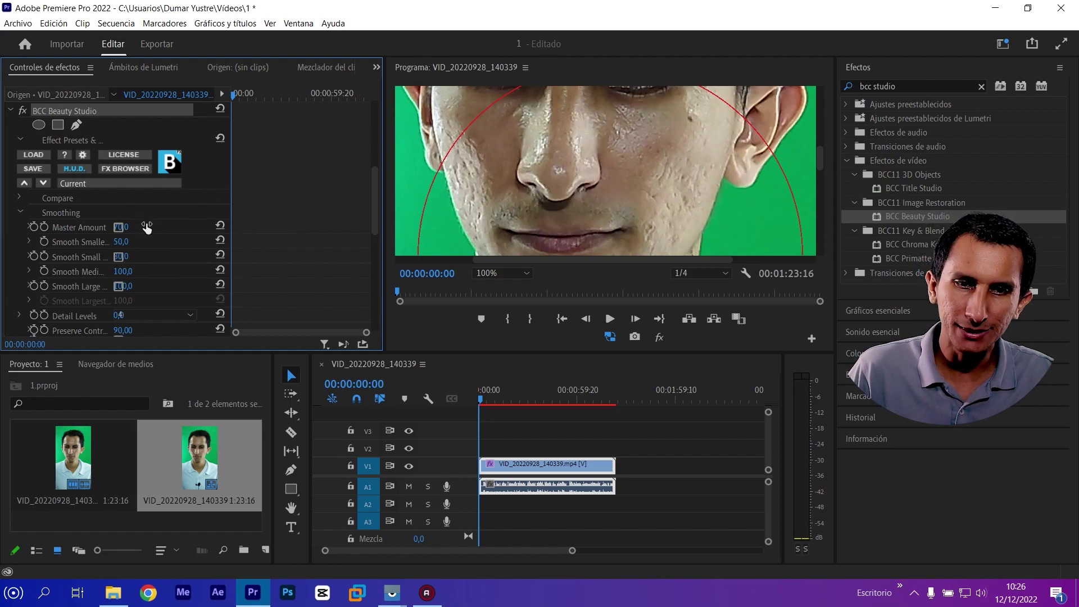
click(69, 228)
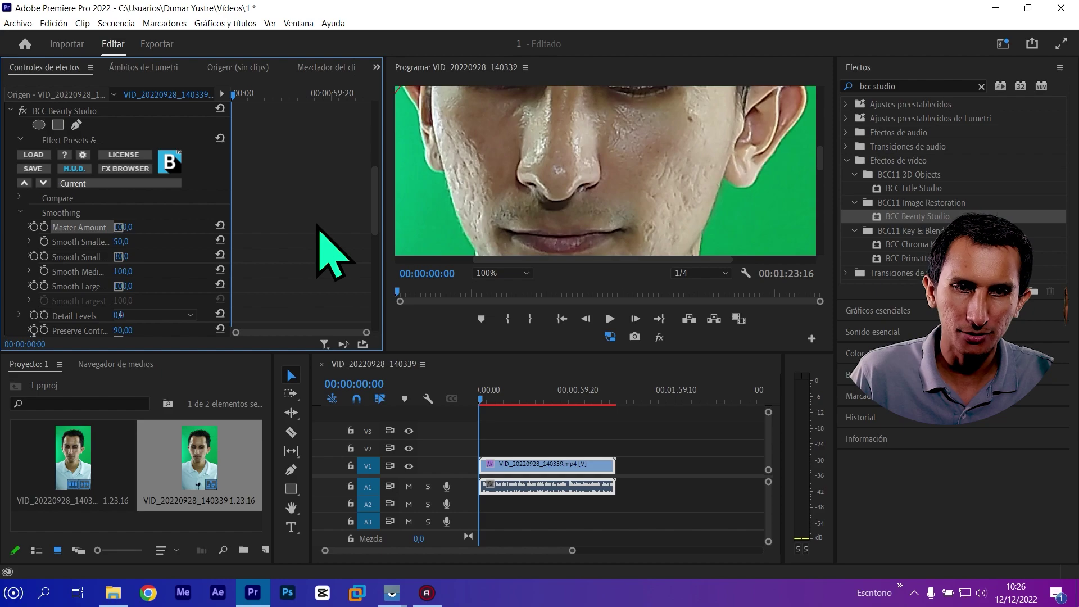
scroll(318, 226, up, 1)
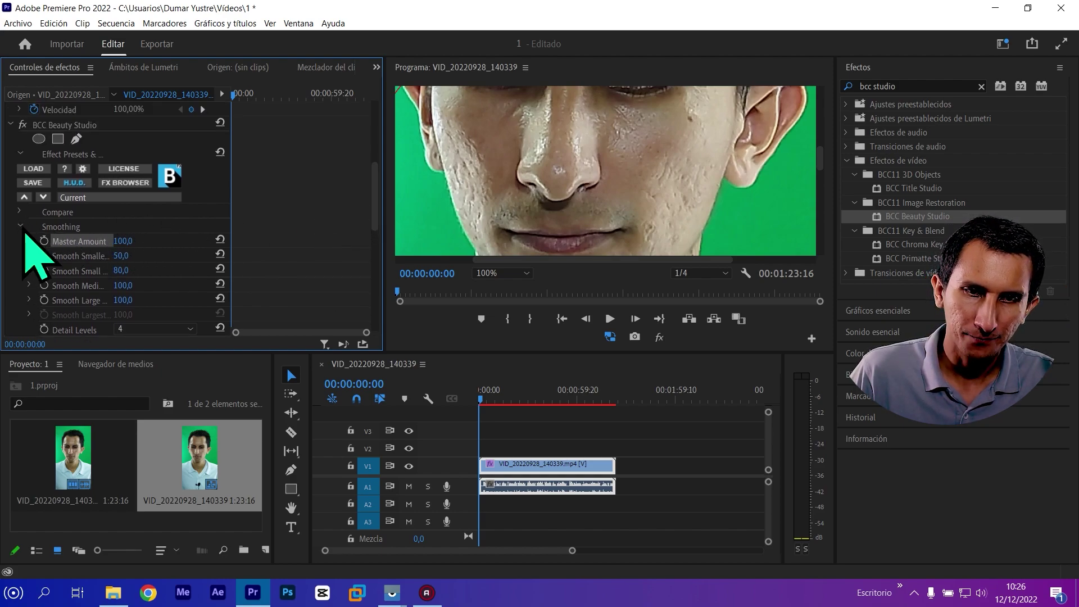
- Expand PixelChooser / Mocha, check Mask, then open Matte to show Color A/B and softness
scroll(292, 240, down, 10)
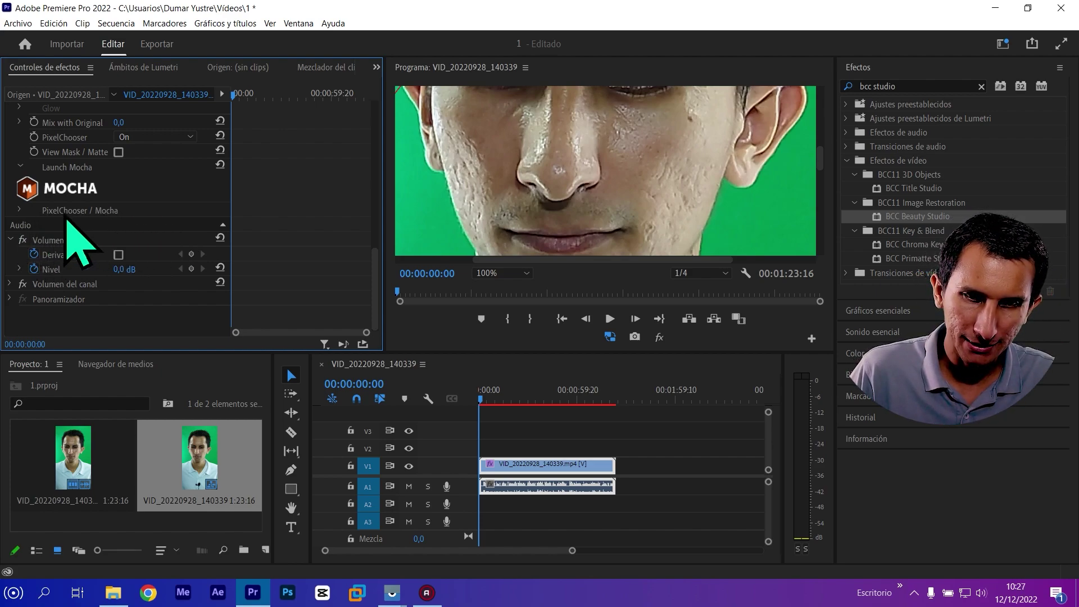
click(20, 211)
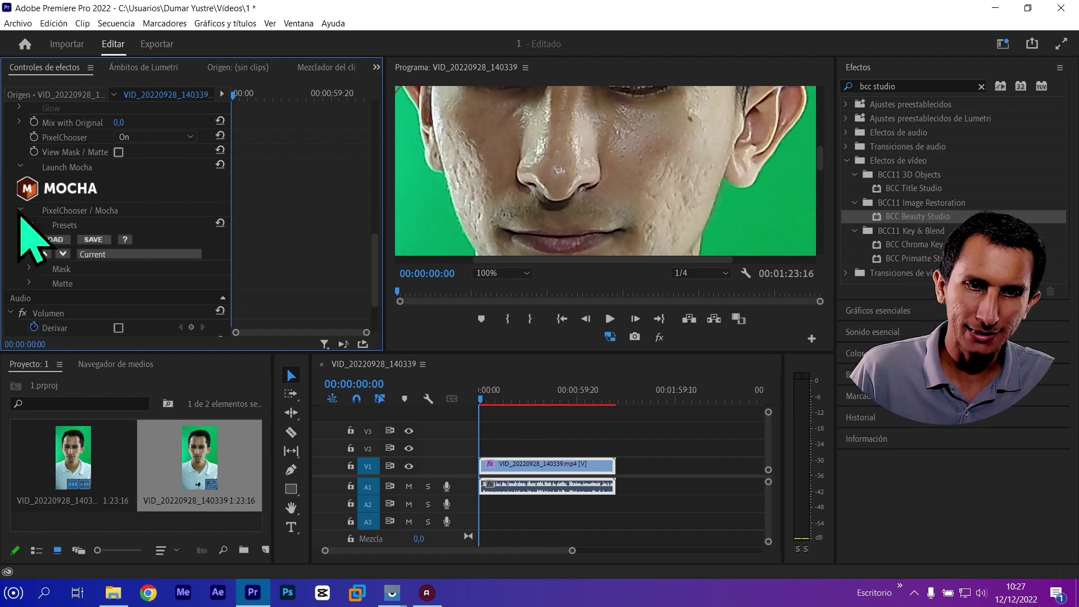
click(30, 269)
scroll(289, 242, down, 5)
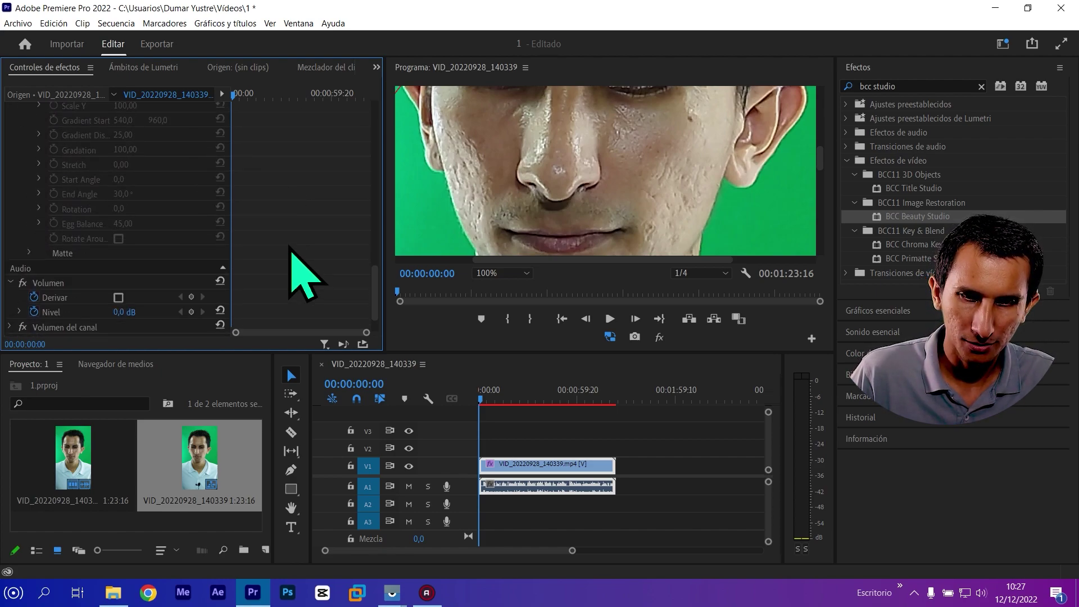
scroll(236, 206, up, 2)
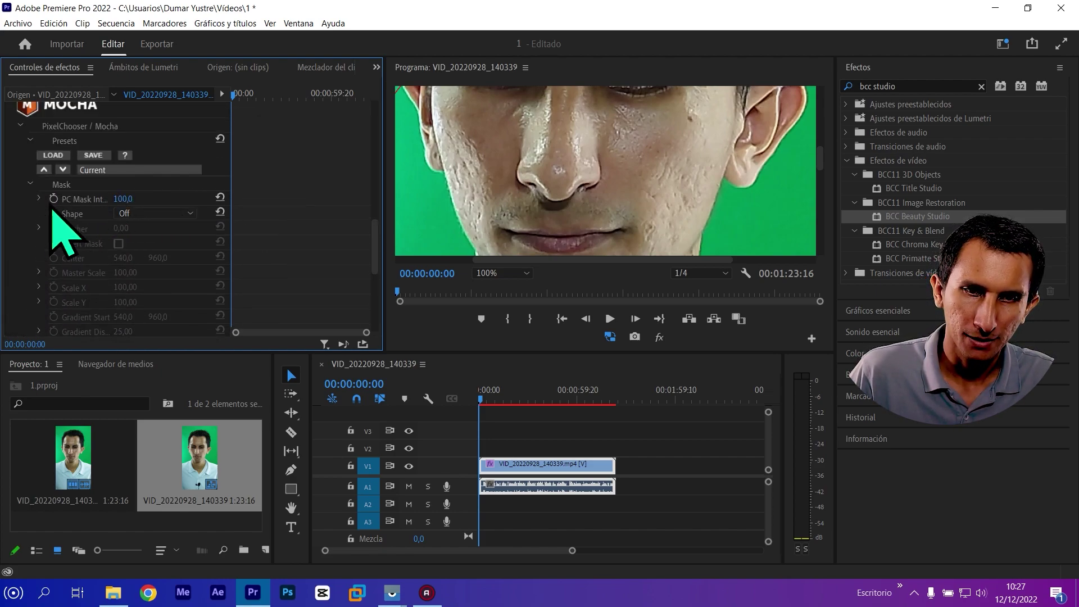
click(30, 185)
click(29, 211)
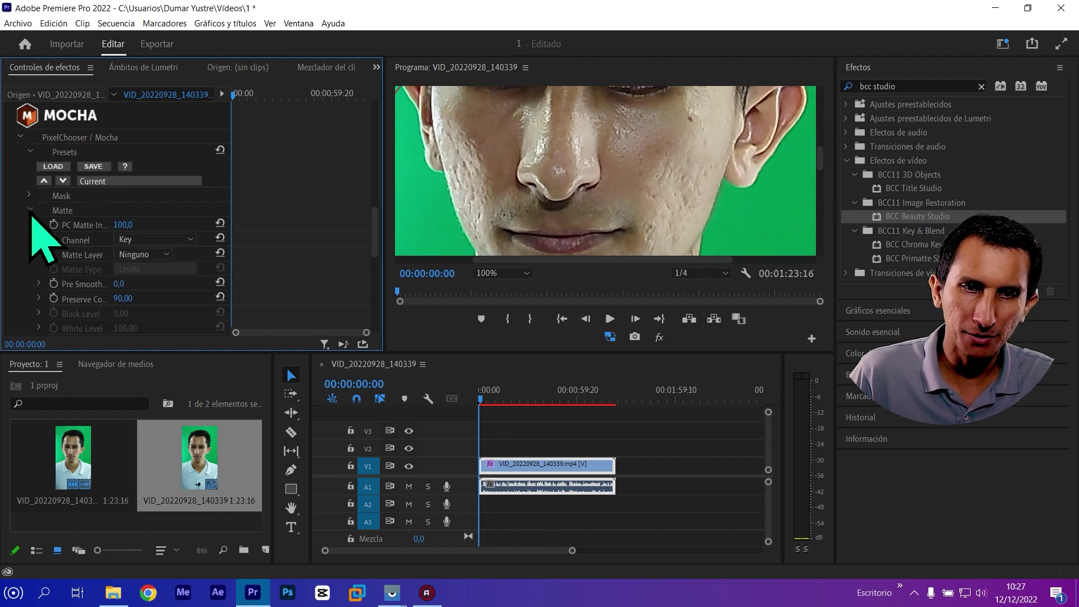
scroll(303, 255, down, 10)
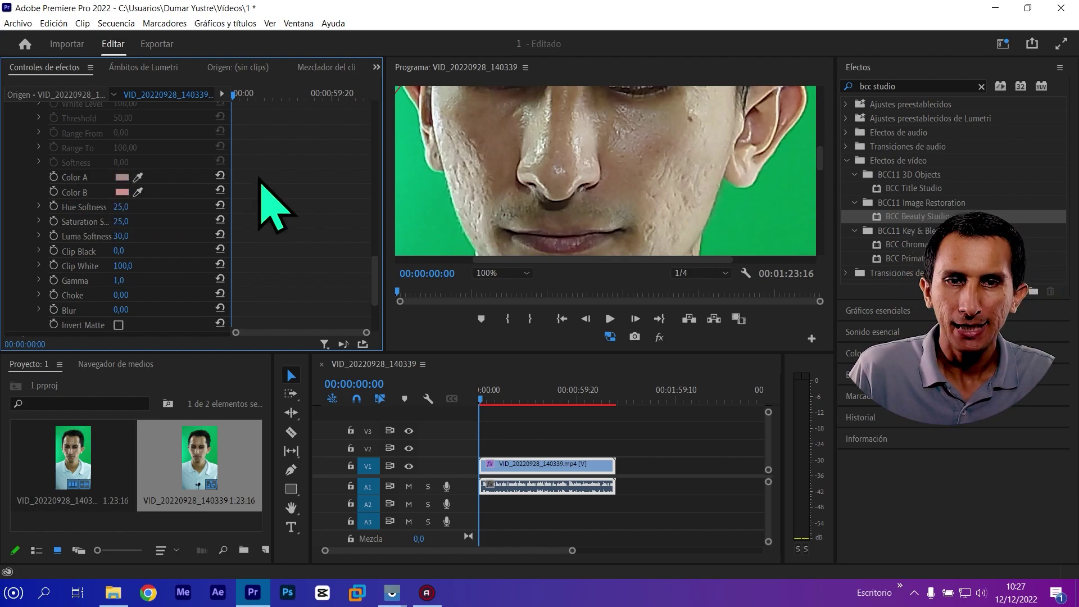
scroll(378, 275, up, 2)
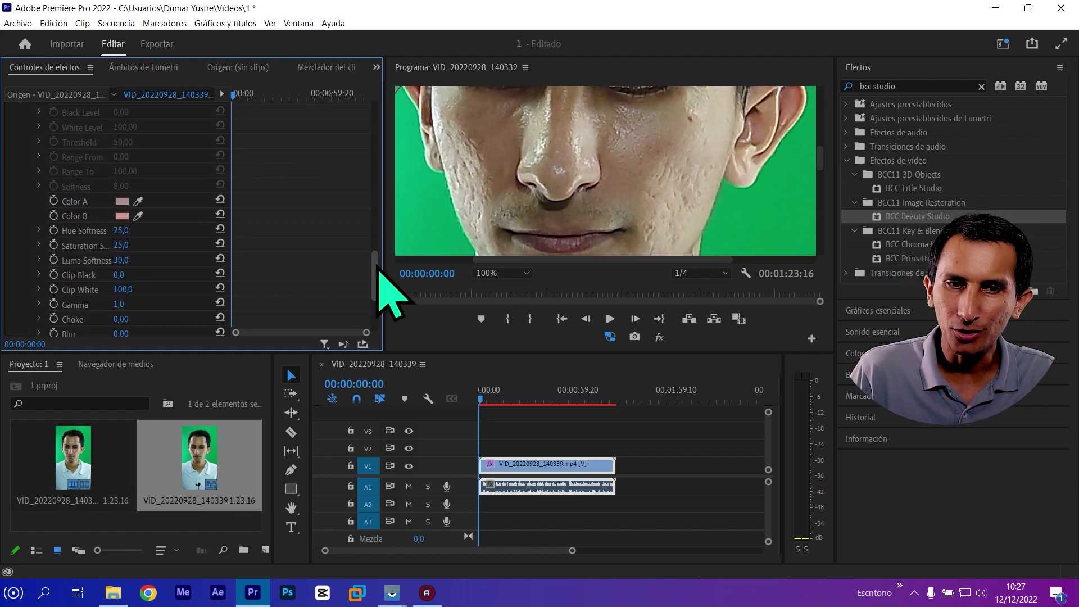
- Zoom the Program monitor to 100% and eyedrop Color A from the man's neck skin
click(508, 272)
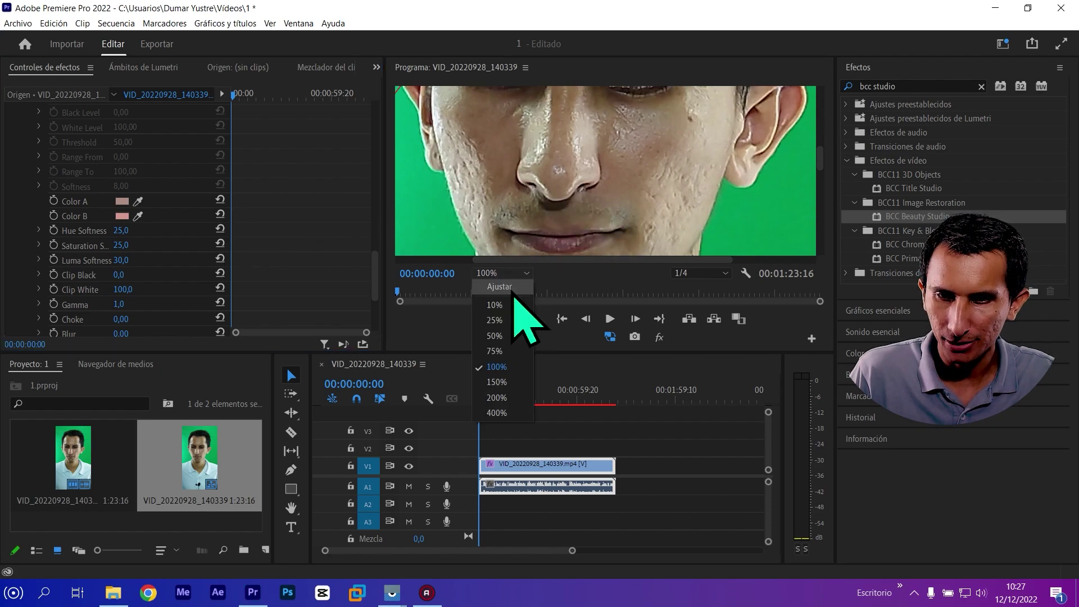
click(505, 287)
click(526, 275)
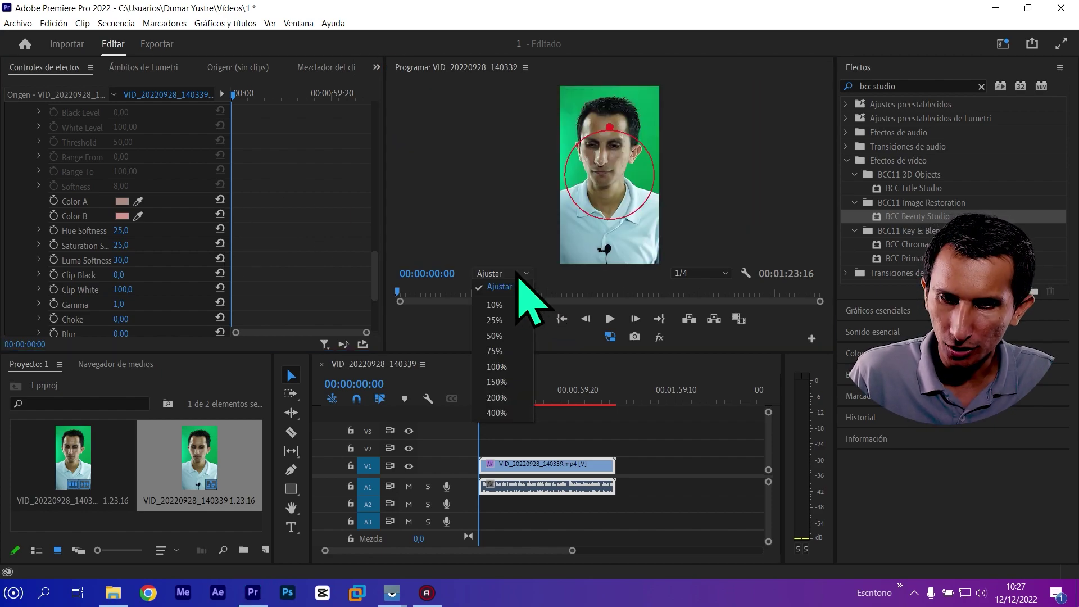
click(497, 367)
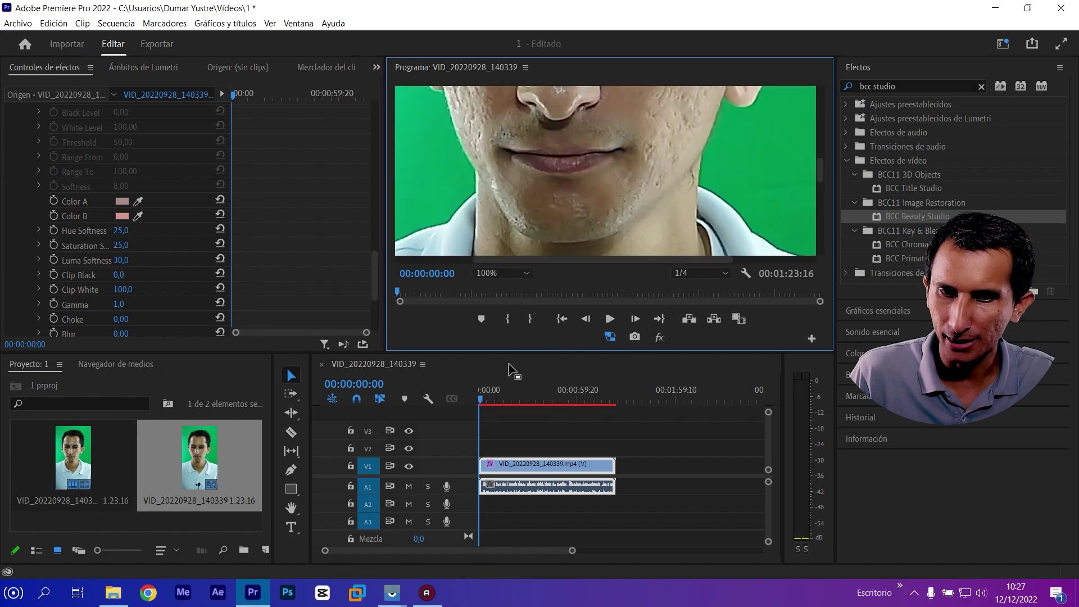
mouse_move(817, 159)
mouse_down()
mouse_move(817, 135)
mouse_move(822, 199)
mouse_up()
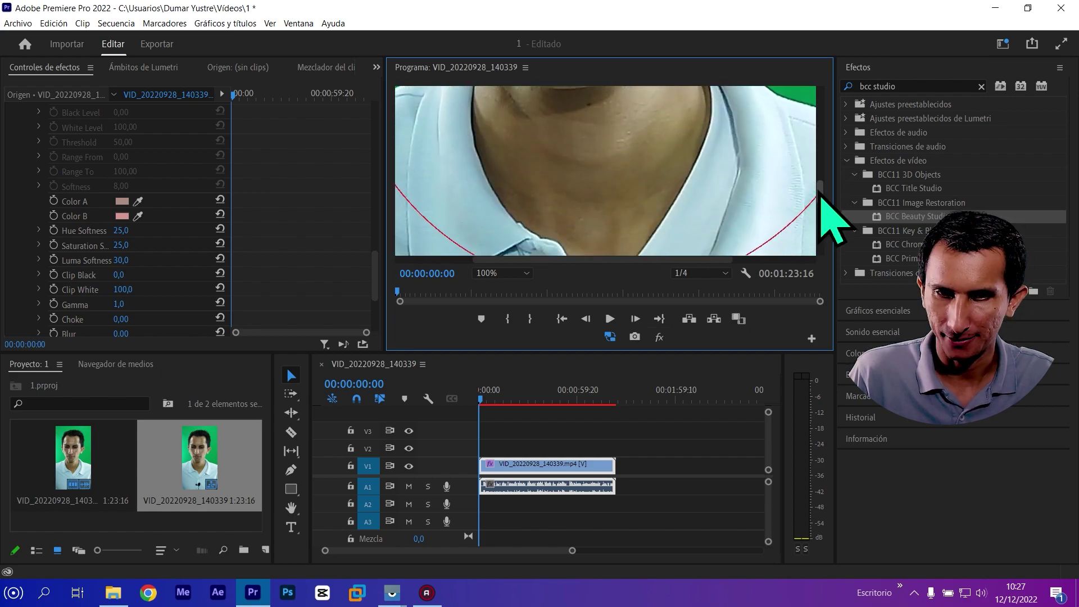
click(138, 201)
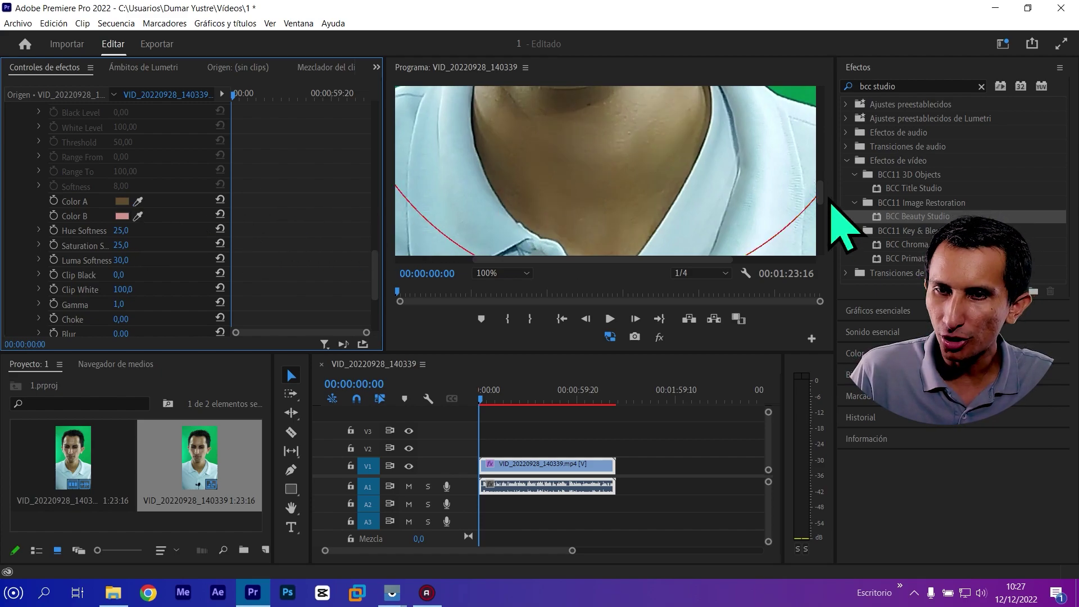
mouse_move(820, 202)
mouse_down()
mouse_move(821, 147)
mouse_move(852, 135)
mouse_up()
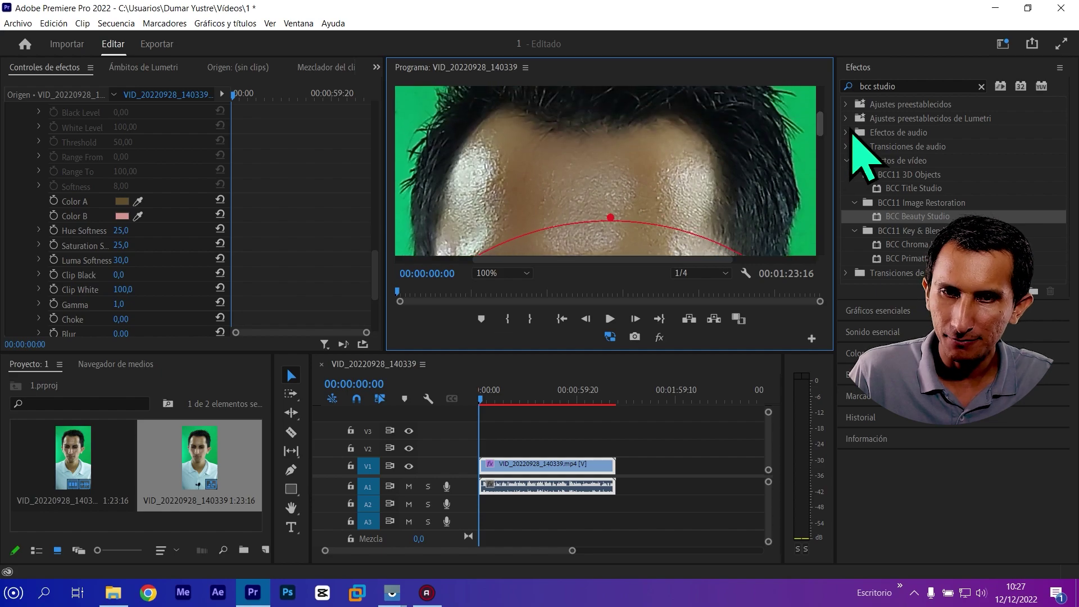
- Eyedrop a light, near-white area of the clip as Color B, then return to BCC Beauty Studio
click(138, 216)
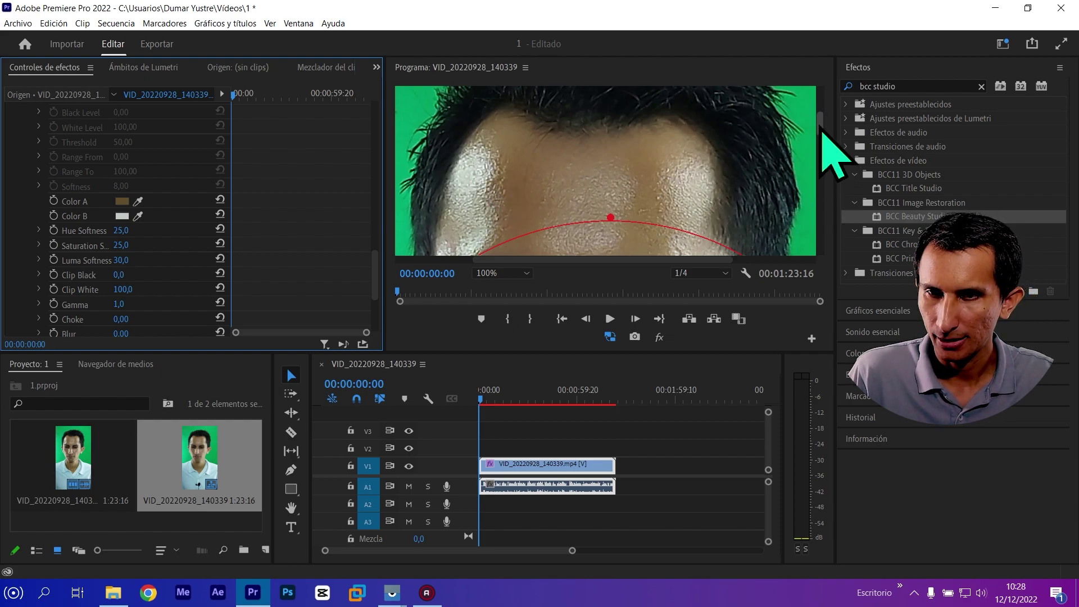
drag(820, 120, 841, 191)
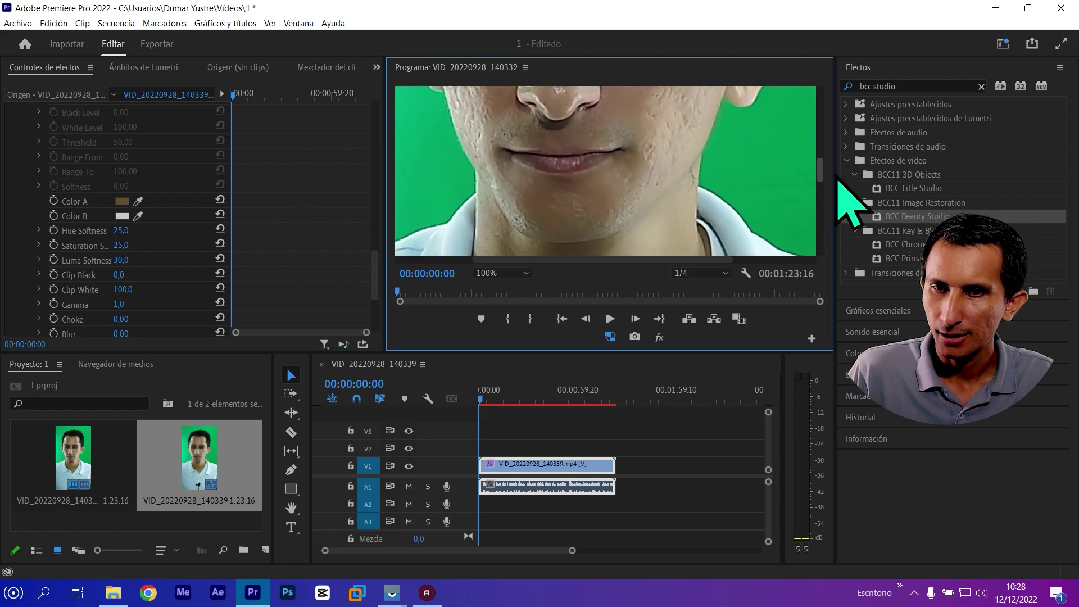
drag(841, 191, 841, 192)
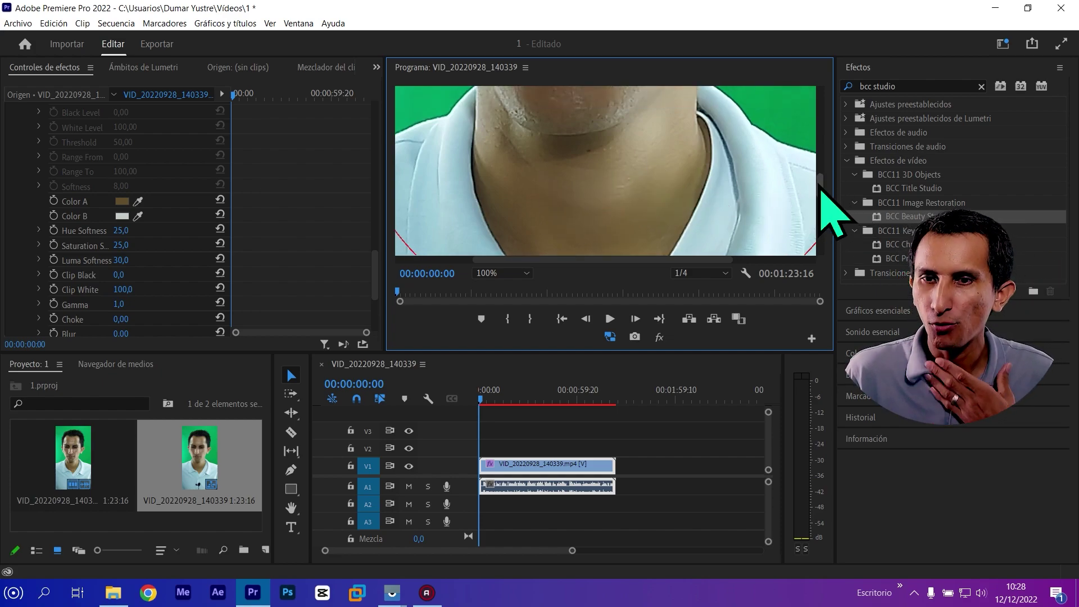
mouse_move(820, 189)
mouse_down()
mouse_move(827, 198)
mouse_move(829, 187)
mouse_up()
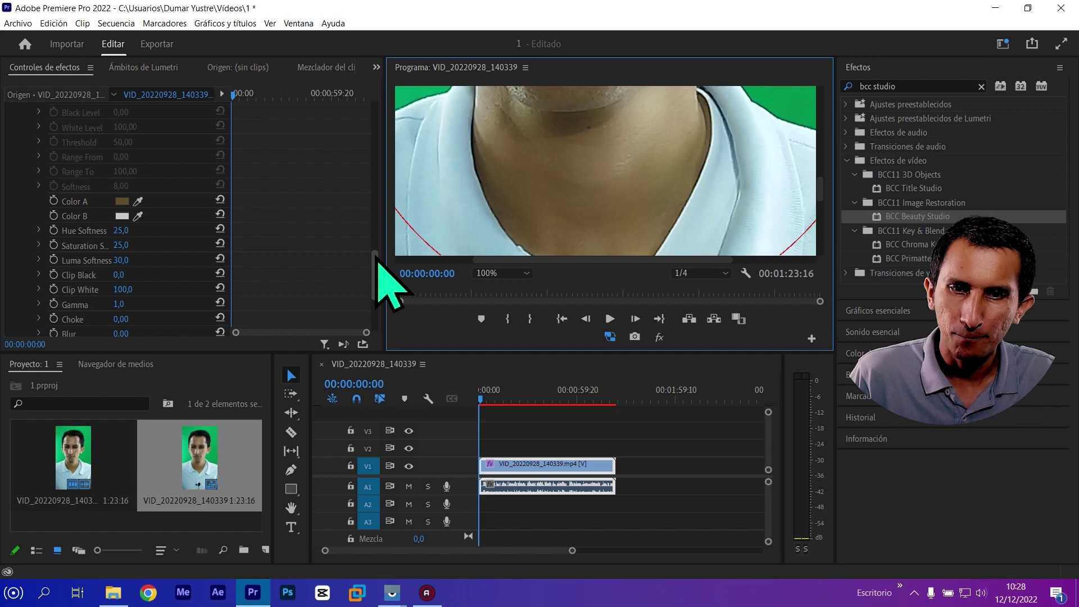
mouse_move(375, 280)
mouse_down()
mouse_move(379, 298)
mouse_move(384, 151)
mouse_move(384, 163)
mouse_up()
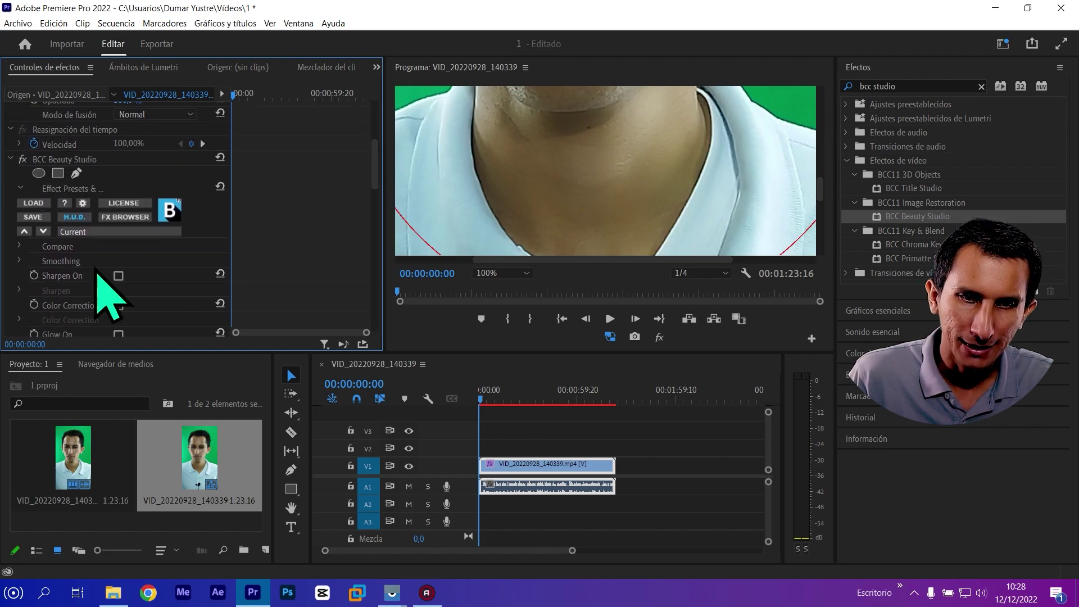
- Expand Smoothing and change the Master Amount to 70 while checking the close-up preview
click(20, 261)
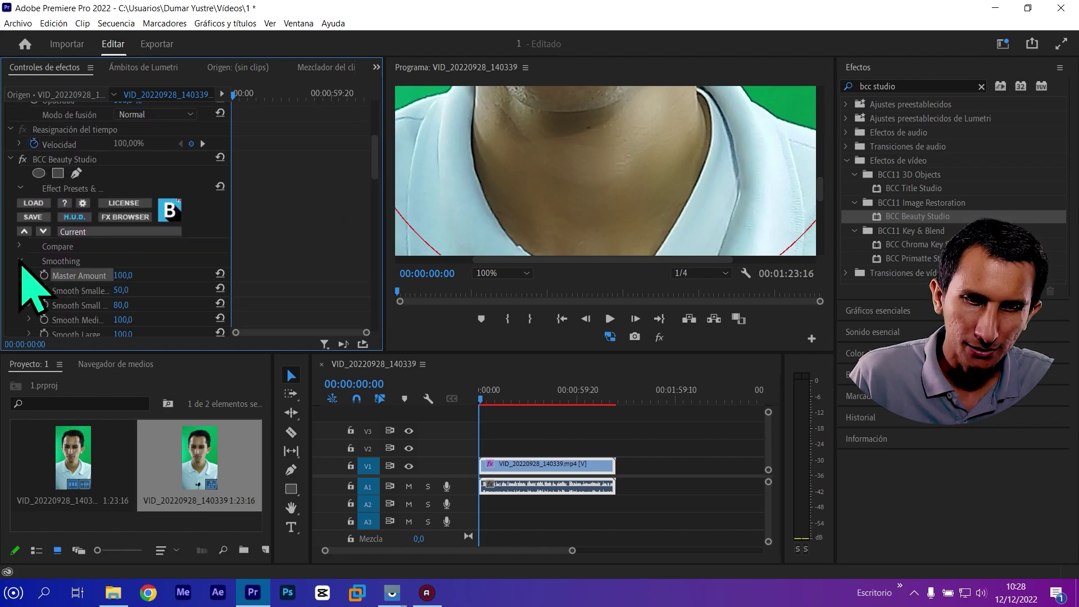
click(124, 275)
text(50)
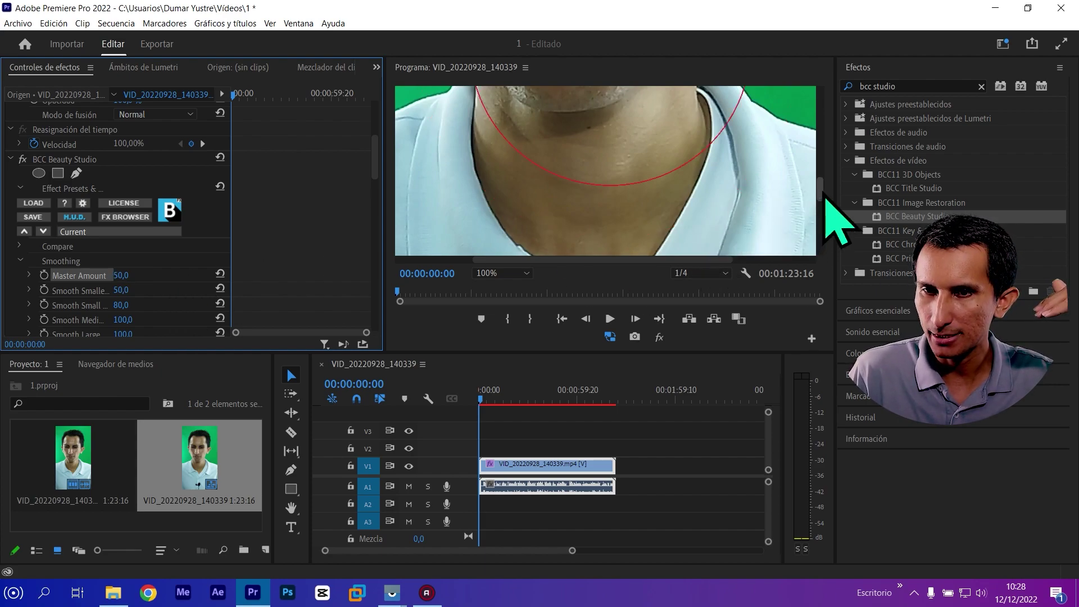
click(822, 191)
mouse_move(822, 192)
mouse_down()
mouse_move(824, 133)
mouse_move(824, 172)
mouse_up()
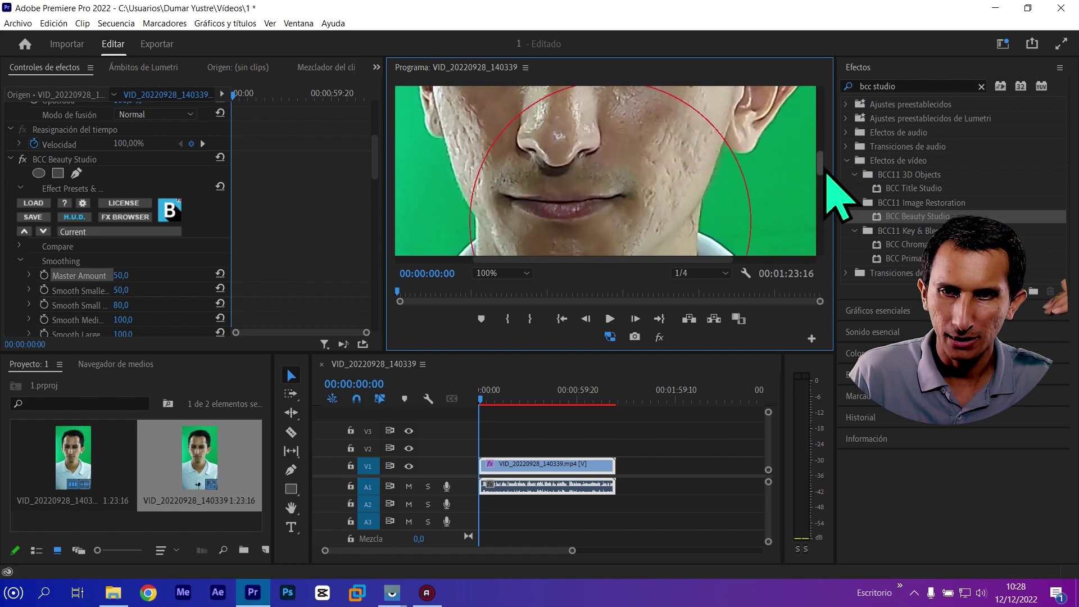
click(124, 275)
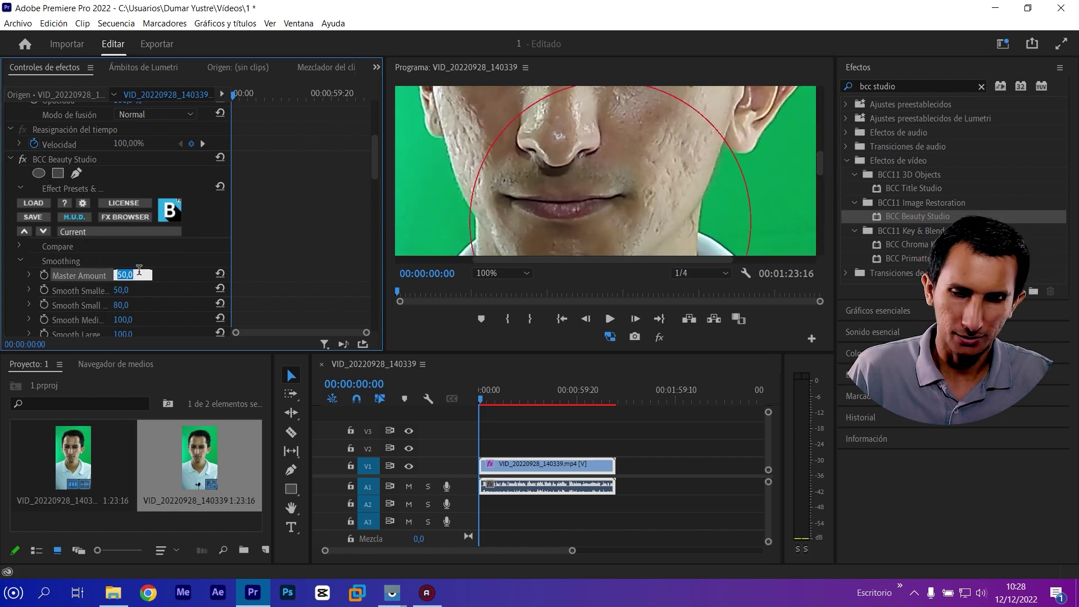
text(7)
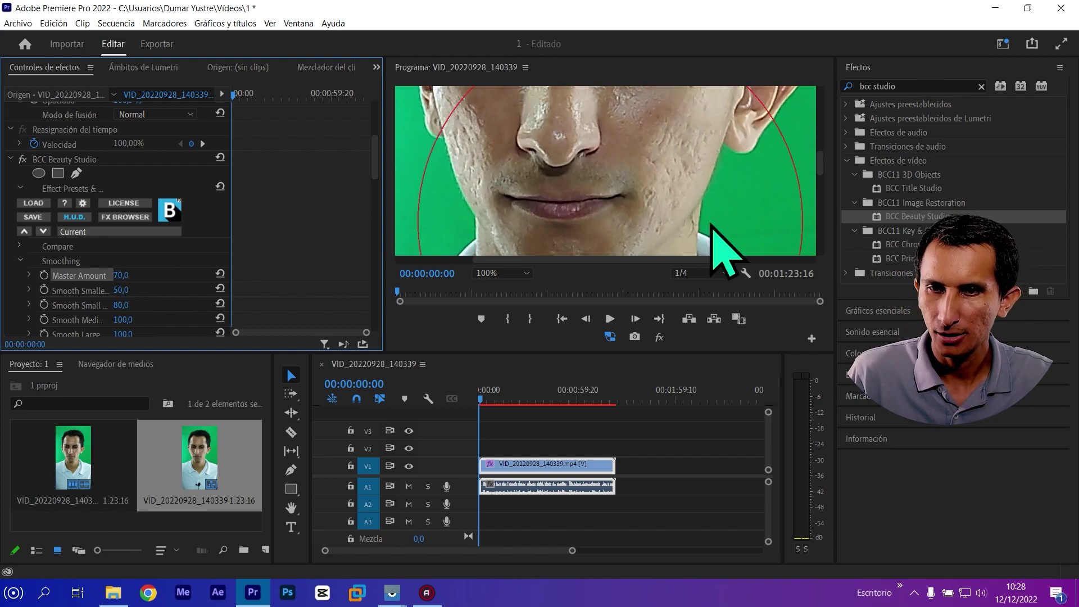
drag(821, 164, 822, 196)
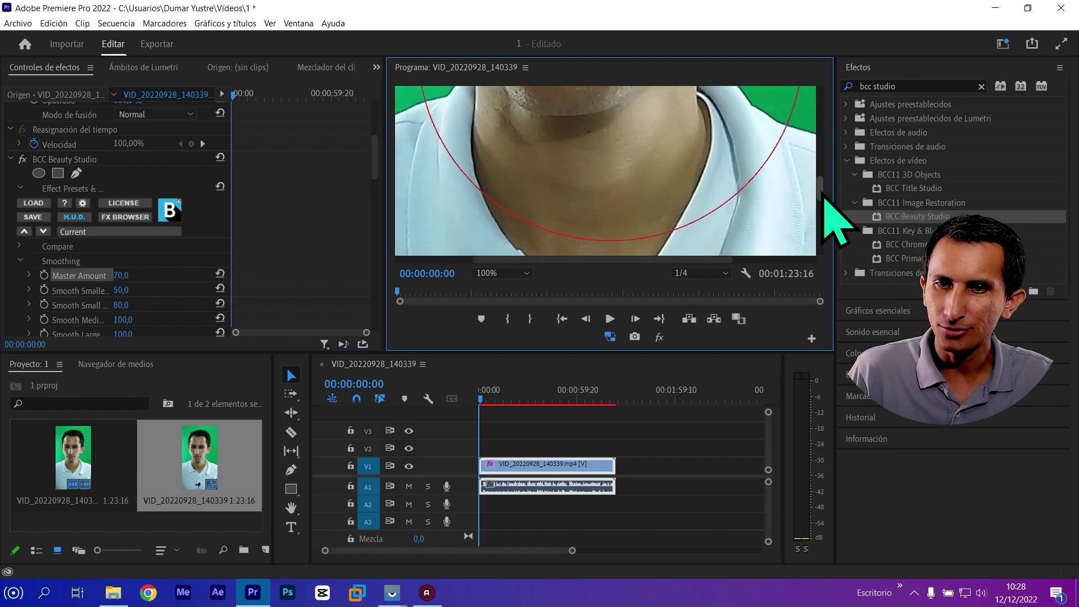
click(513, 273)
click(513, 286)
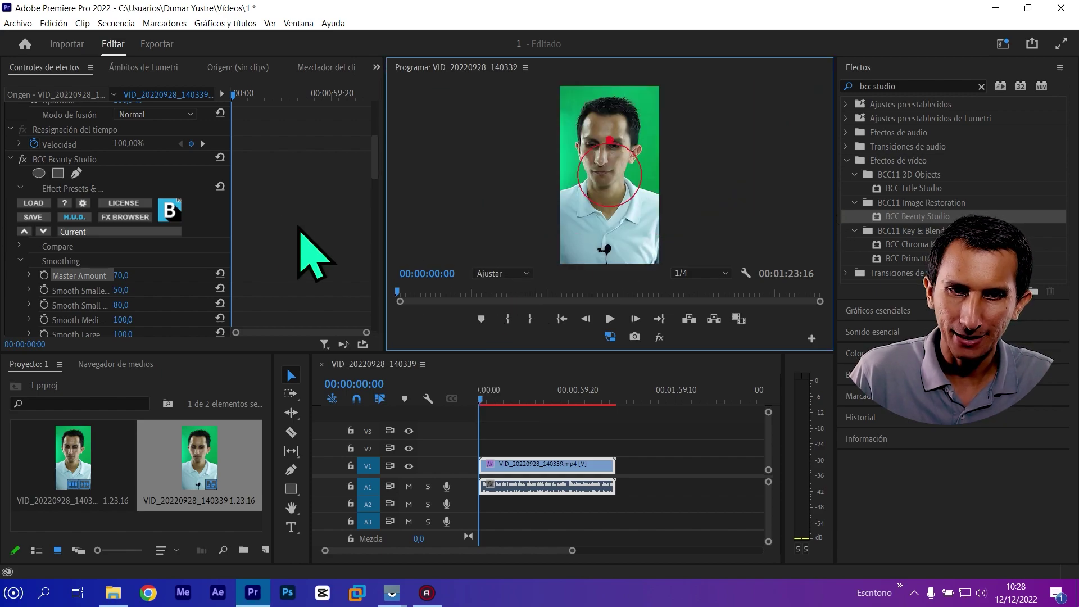
mouse_move(377, 170)
mouse_down()
mouse_move(389, 197)
mouse_move(372, 271)
mouse_up()
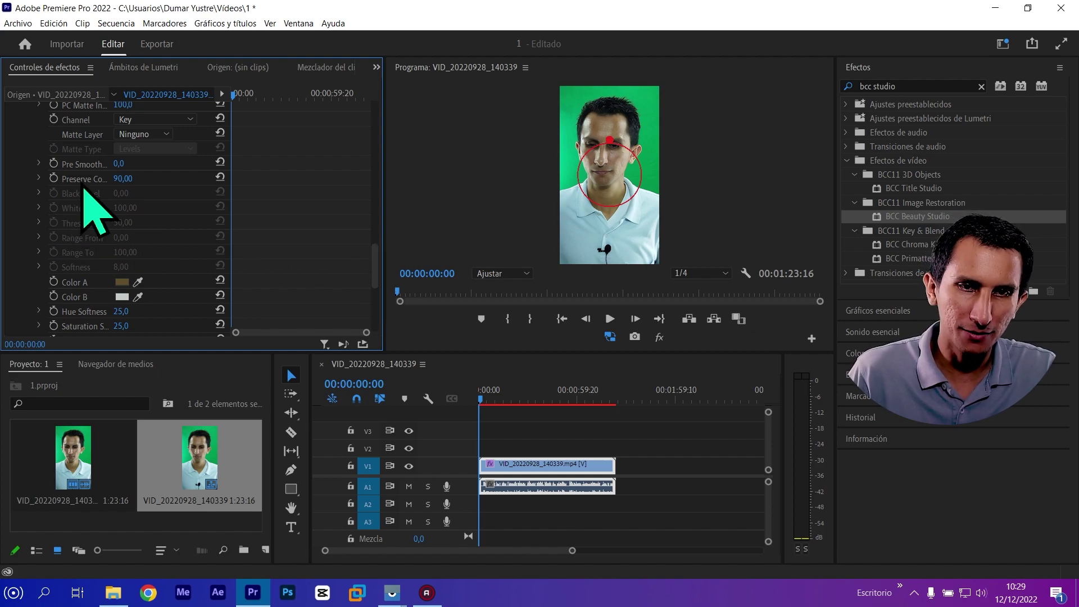
drag(375, 270, 377, 306)
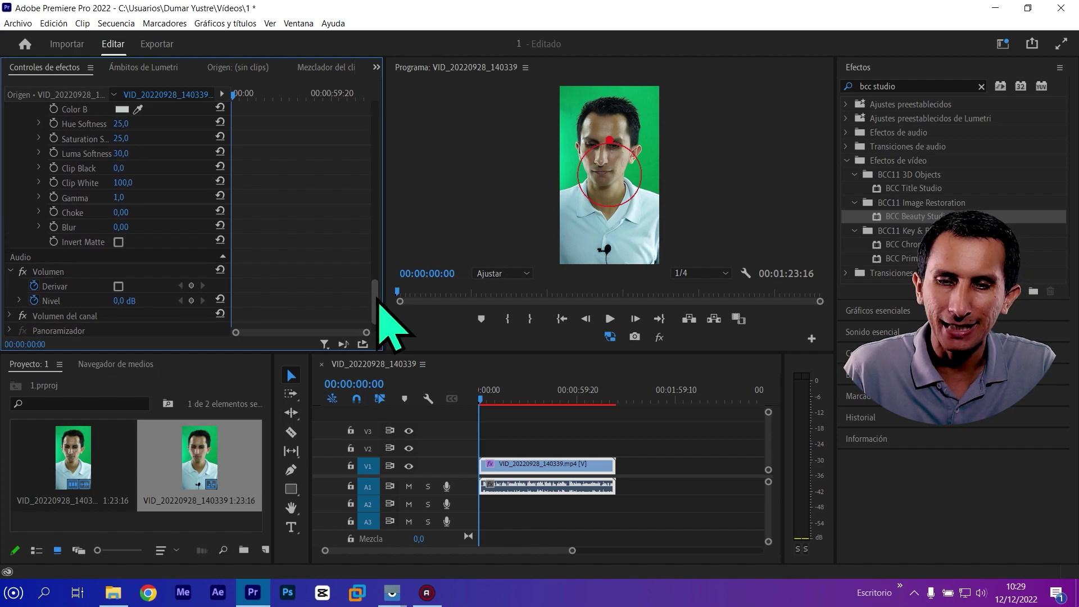
mouse_move(377, 307)
mouse_down()
mouse_move(381, 150)
mouse_move(394, 135)
mouse_up()
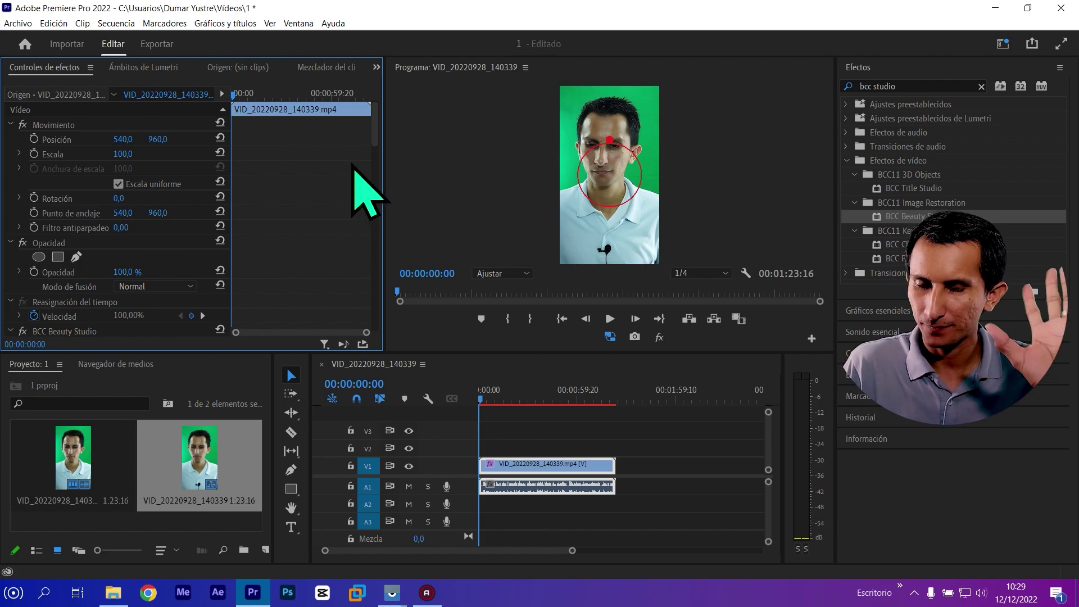
click(526, 275)
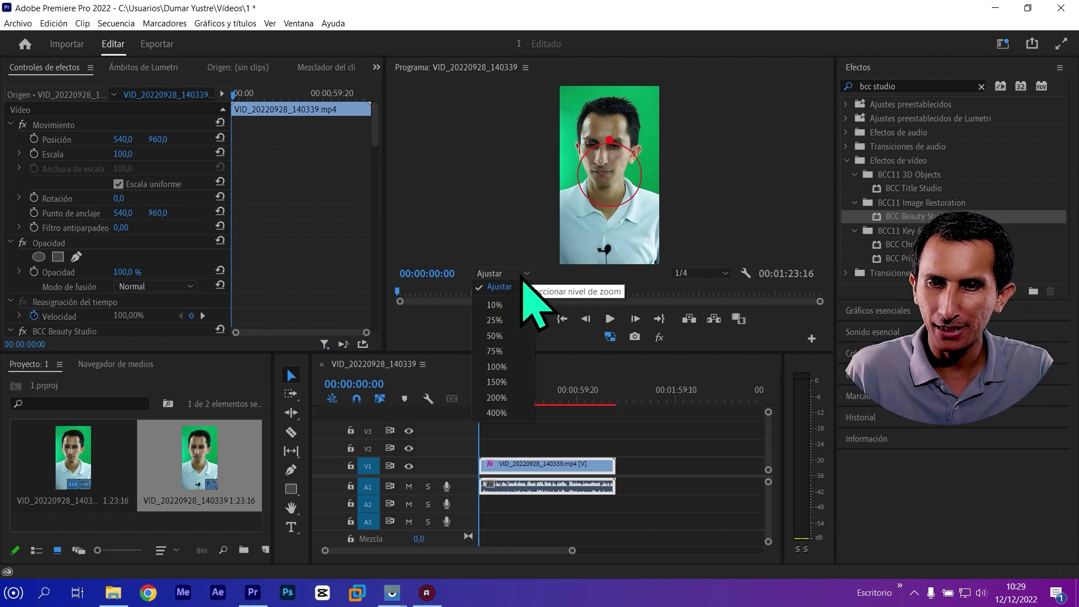
click(496, 367)
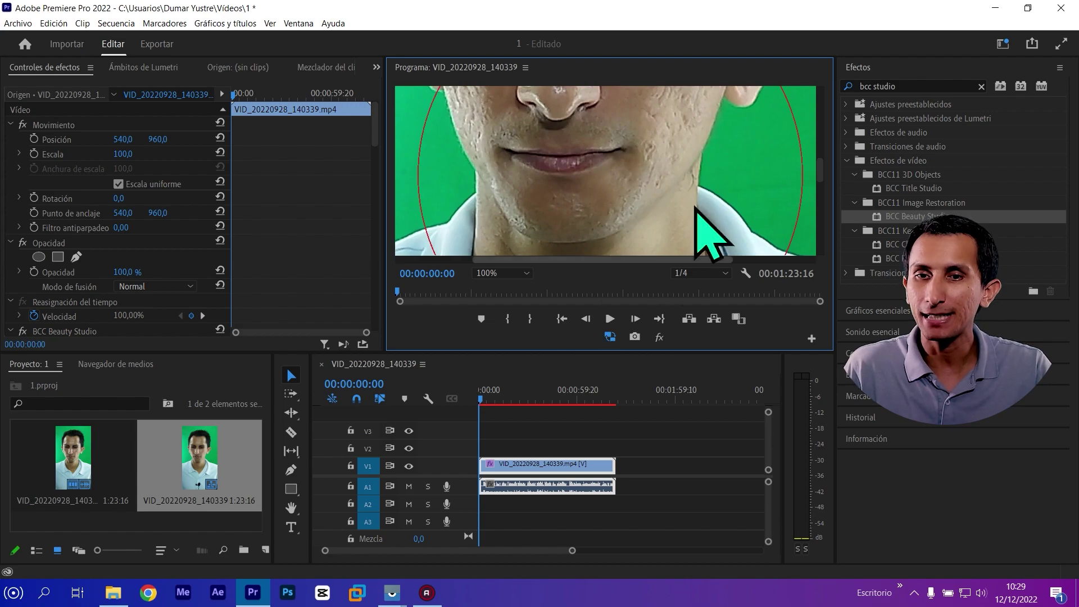
drag(820, 169, 825, 128)
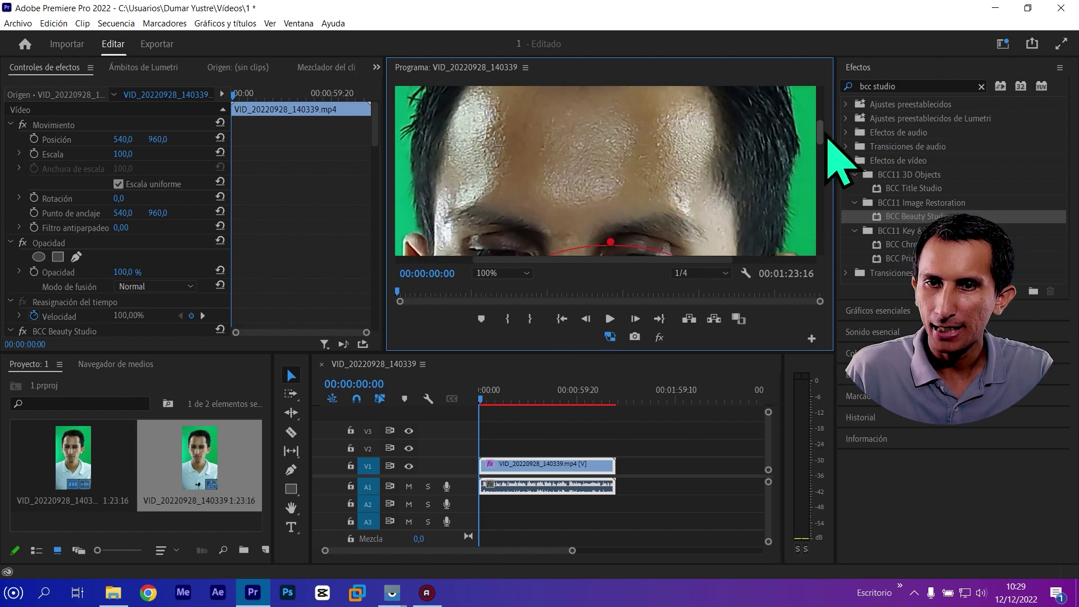
- Minimize Premiere Pro and refresh the Windows desktop with Actualizar
click(995, 8)
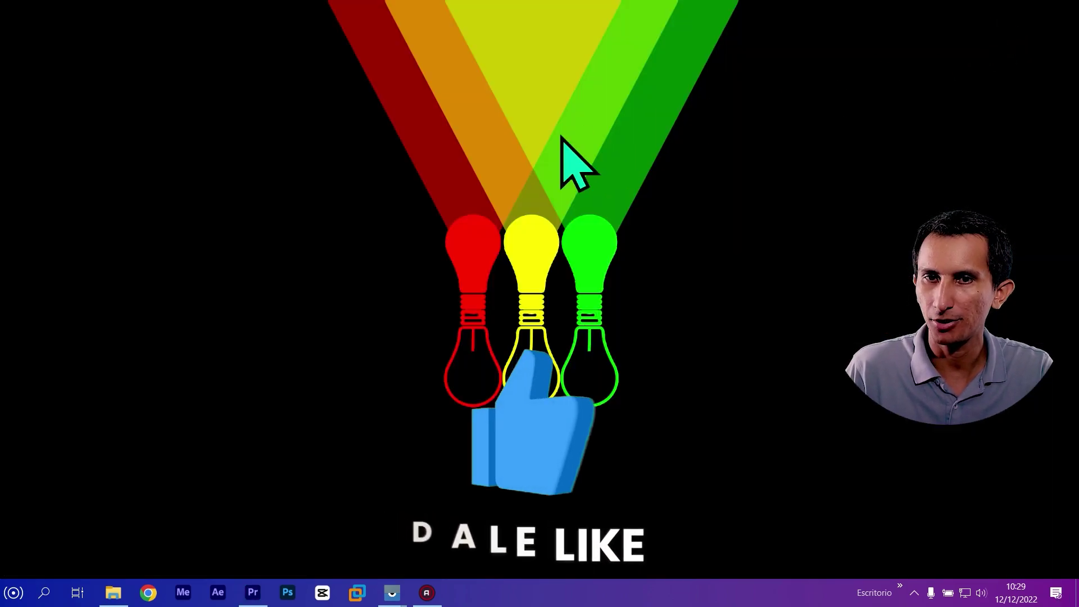
right_click(529, 147)
click(582, 189)
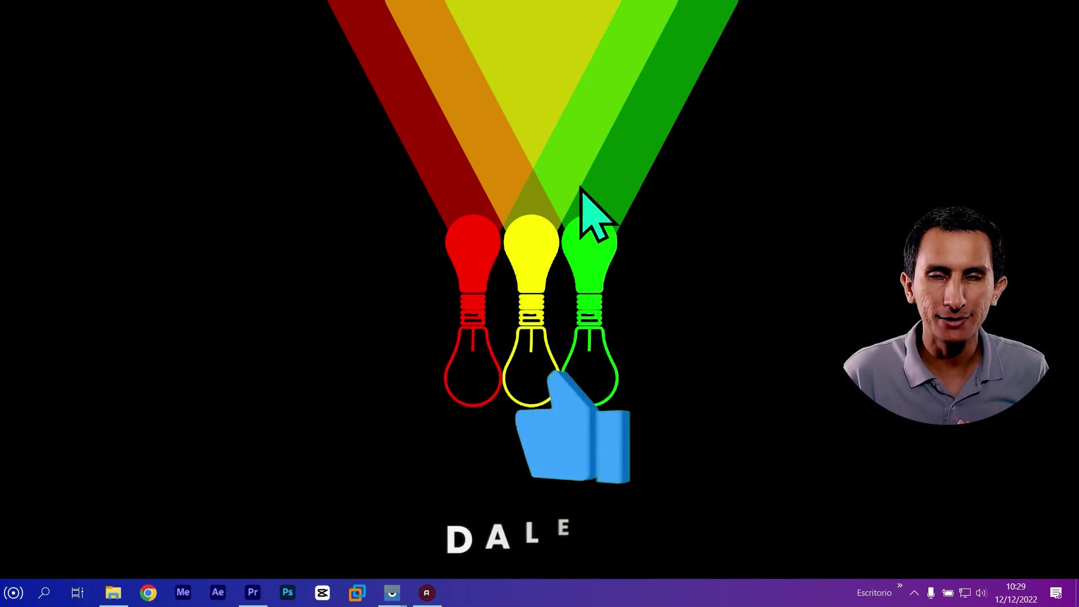